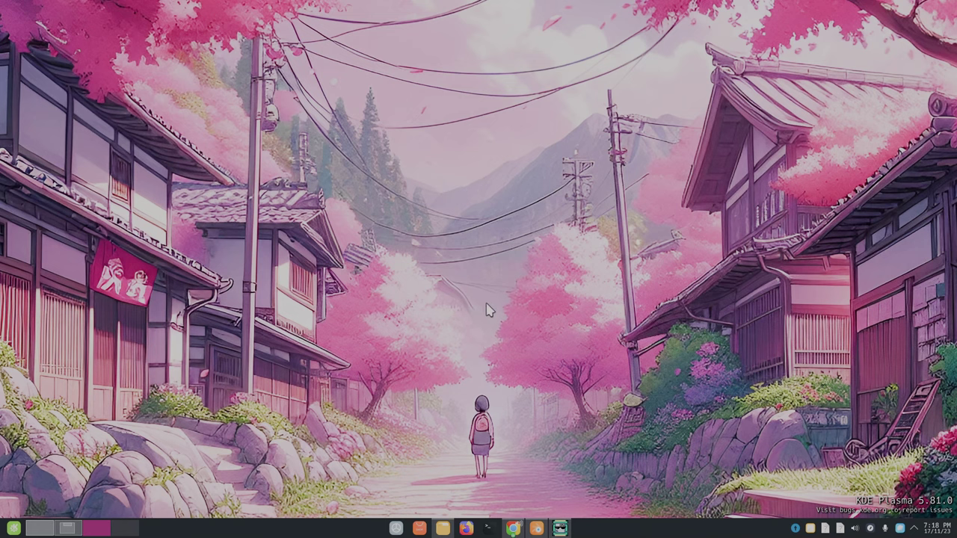
# In Konsole, run konsave -s my_plasma_current to save the profile, then close the terminal
pyautogui.click(489, 527)
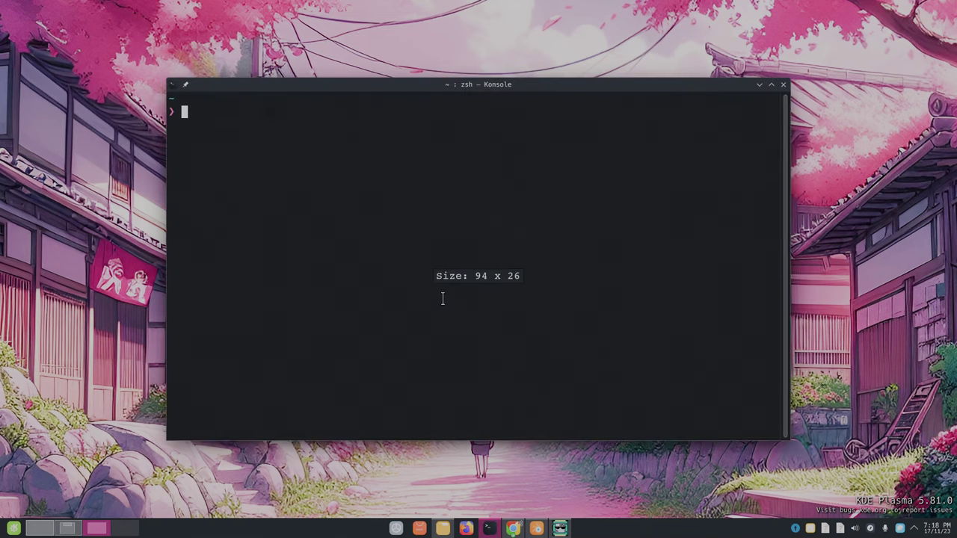
pyautogui.write('konsave -s m')
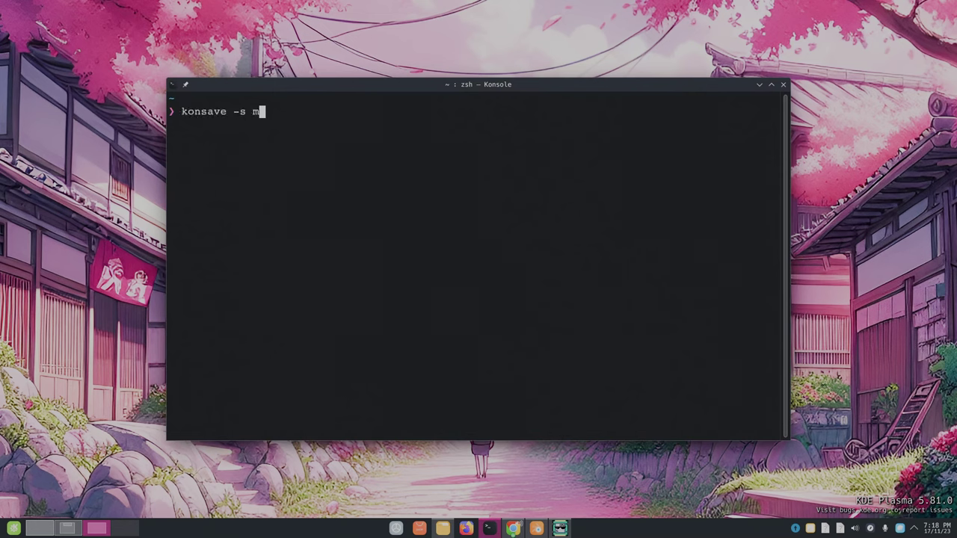
pyautogui.write('y_plasma_curren')
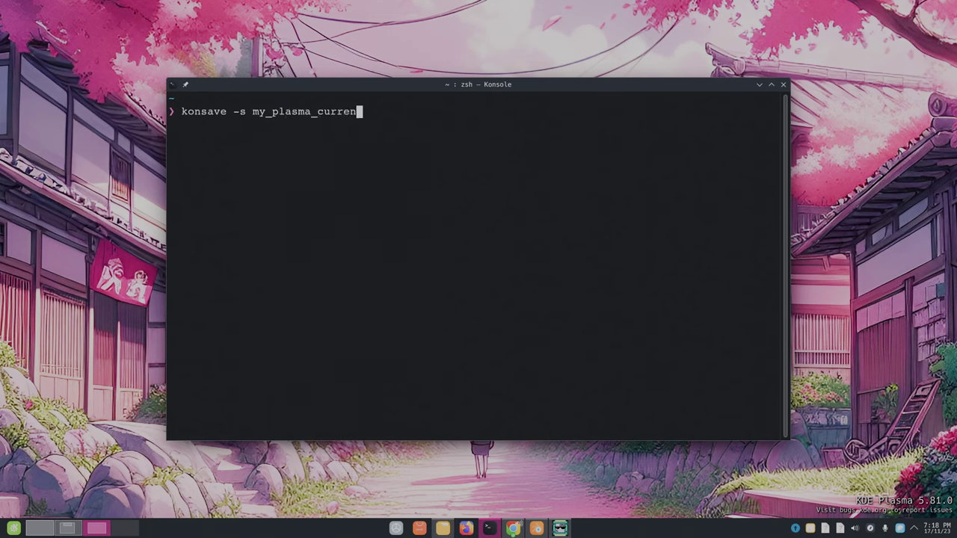
pyautogui.write('t')
pyautogui.press('Return')
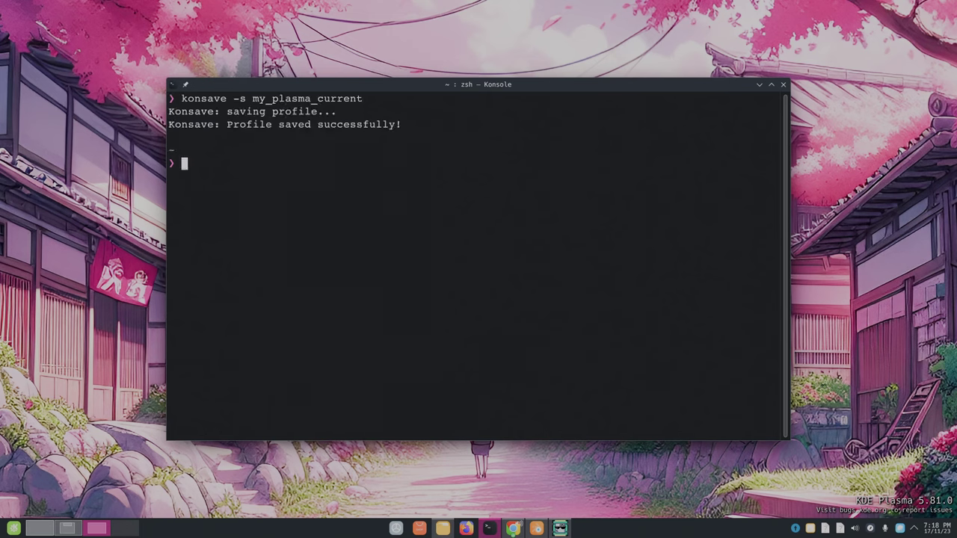
pyautogui.hotkey('ctrl', 'd')
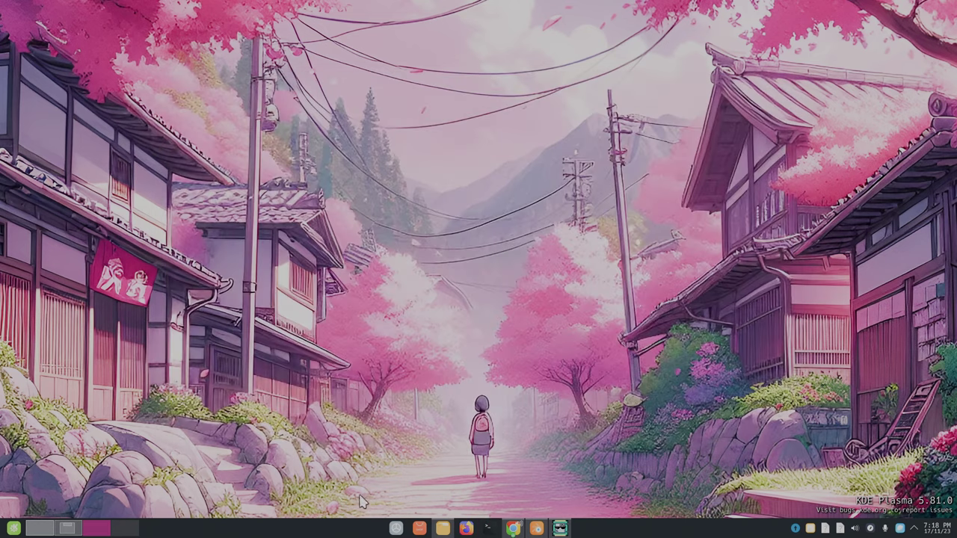
# Delete the original bottom panel from panel edit mode
pyautogui.rightClick(358, 536)
pyautogui.click(383, 515)
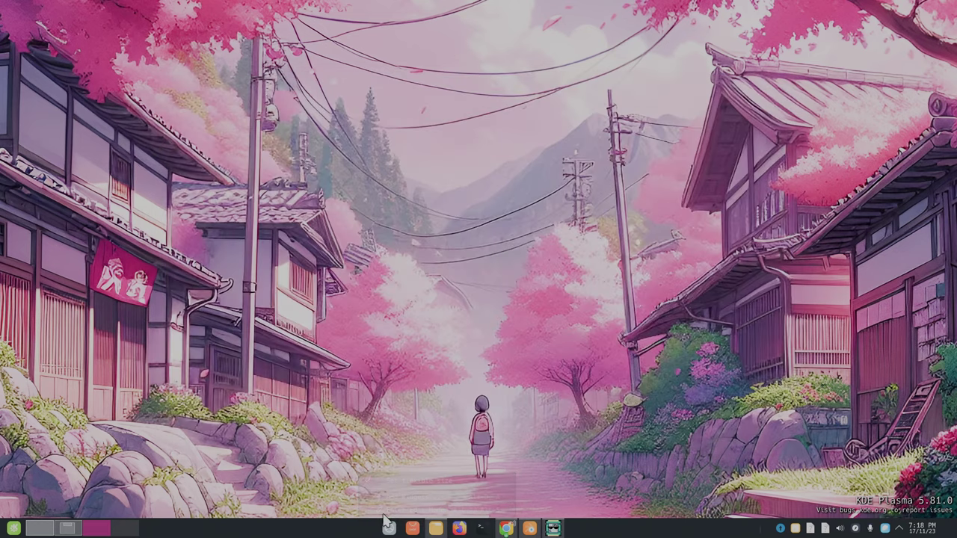
pyautogui.click(554, 505)
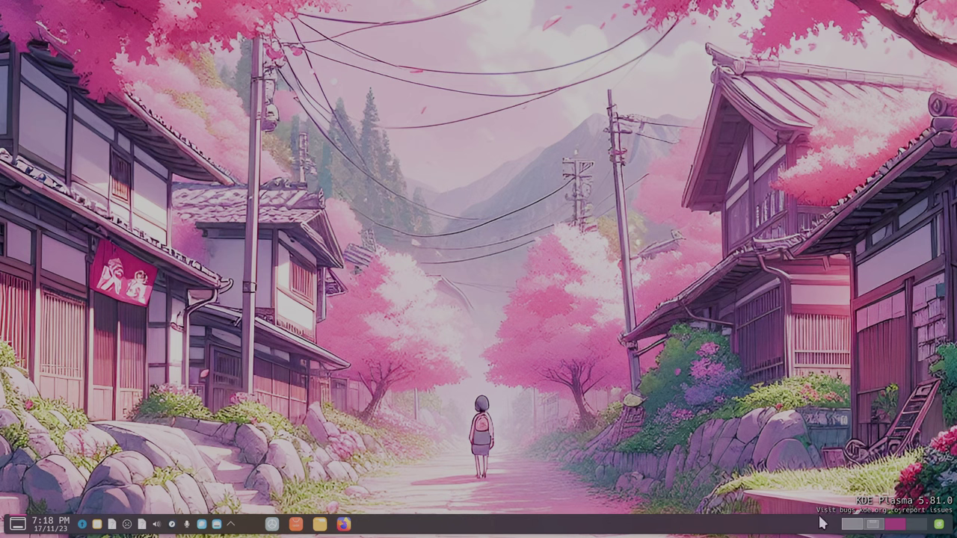
# Move the panel to the top of the screen
pyautogui.rightClick(537, 526)
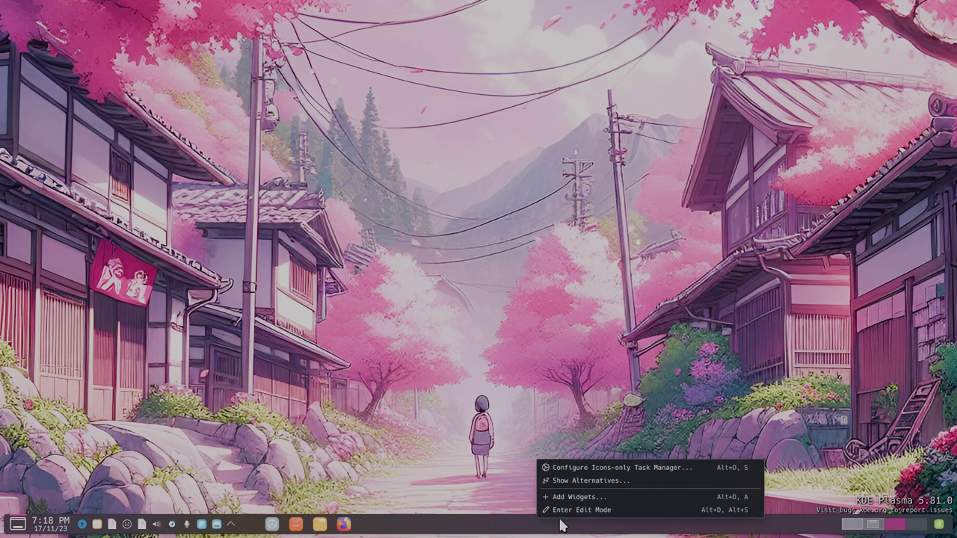
pyautogui.click(615, 512)
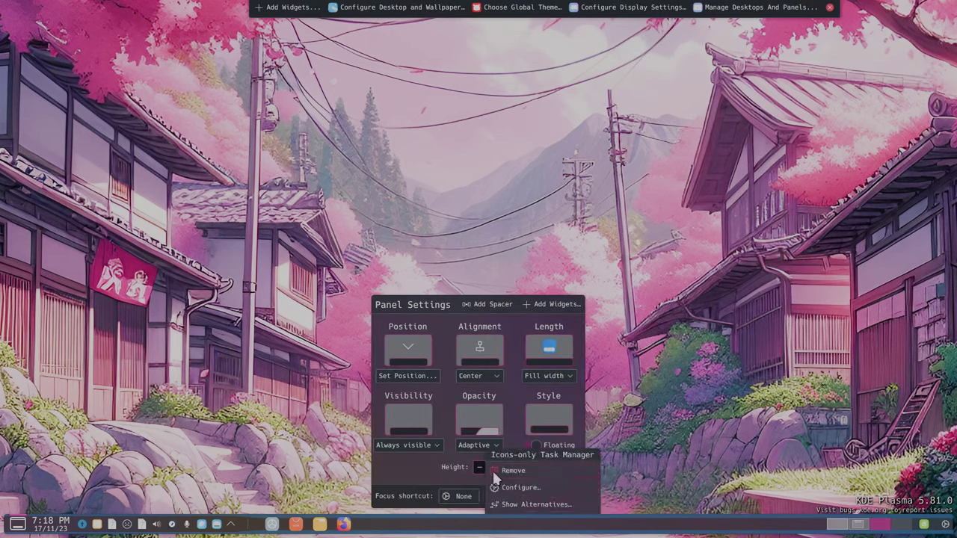
pyautogui.click(410, 380)
pyautogui.click(473, 45)
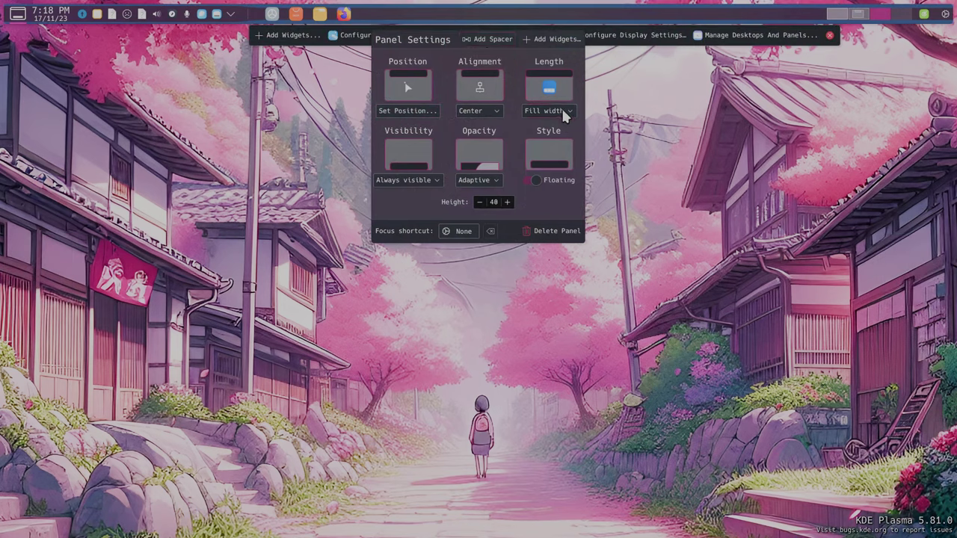
# Make the top panel opaque, non-floating, with height reduced to 30
pyautogui.click(491, 177)
pyautogui.click(479, 205)
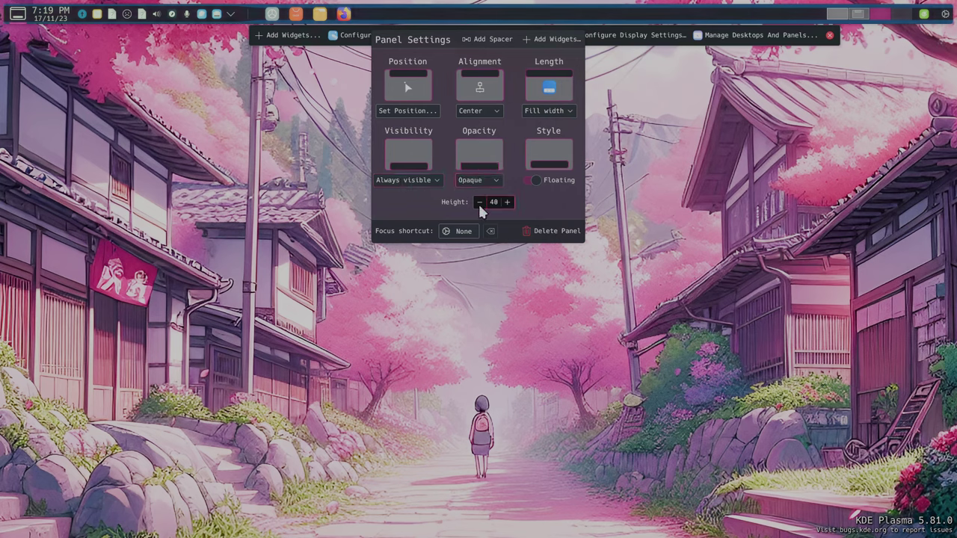
pyautogui.click(537, 179)
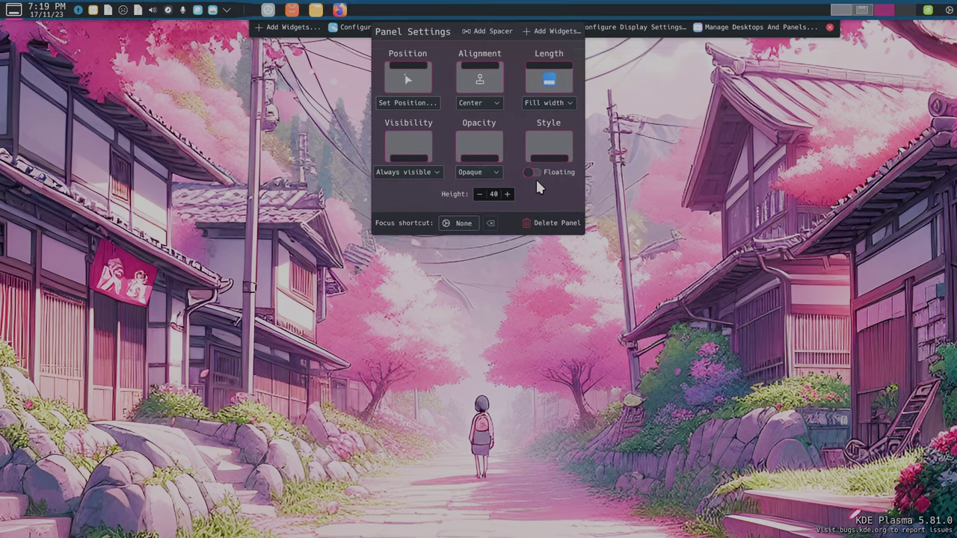
pyautogui.click(480, 193)
pyautogui.click(480, 193)
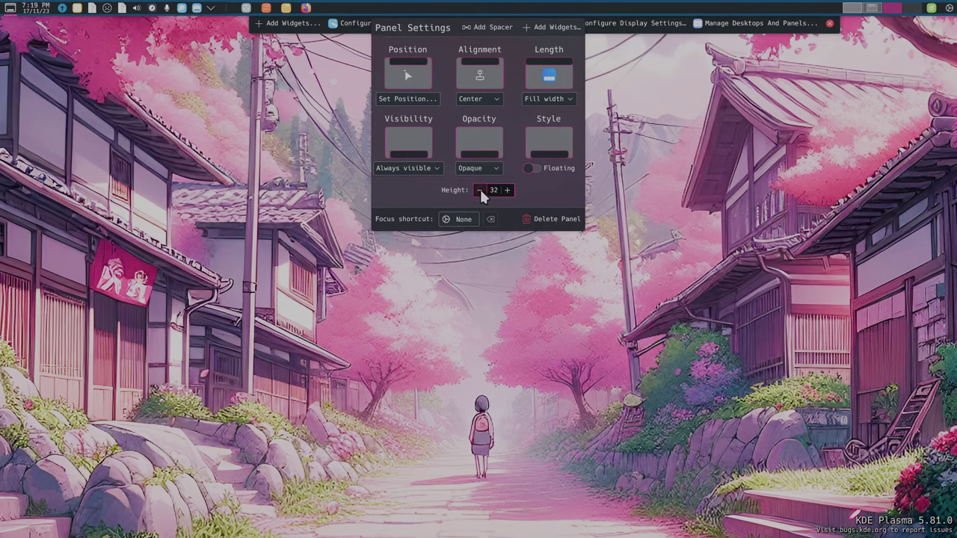
pyautogui.click(479, 190)
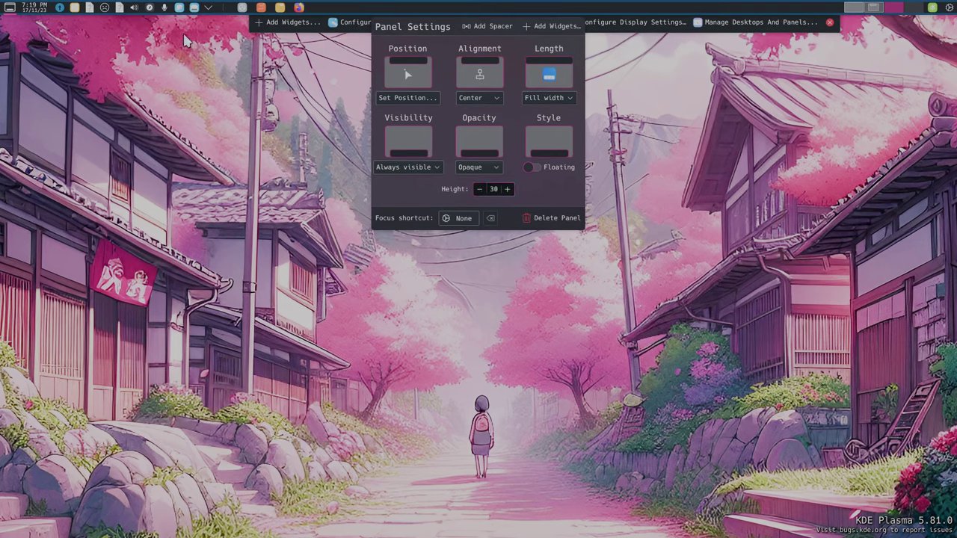
# Move the clock to the panel's right end and remove the Peek at Desktop widget
pyautogui.moveTo(53, 12)
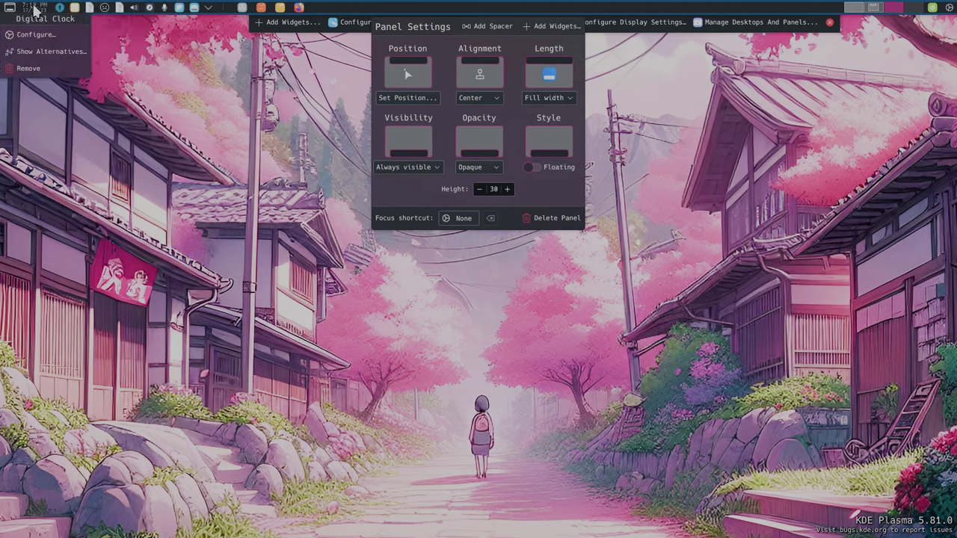
pyautogui.moveTo(54, 11); pyautogui.dragTo(907, 10)
pyautogui.moveTo(907, 13)
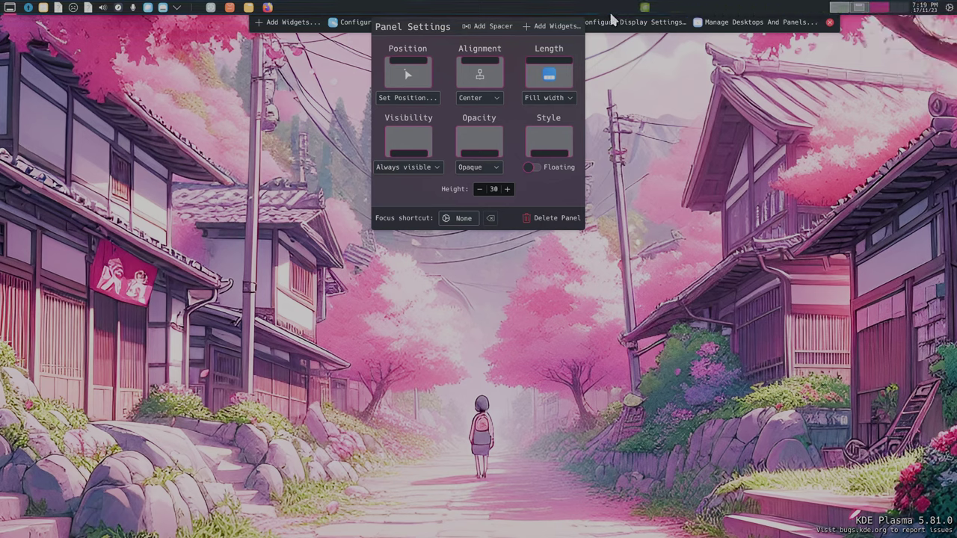
pyautogui.moveTo(201, 8); pyautogui.dragTo(10, 9)
pyautogui.moveTo(10, 10)
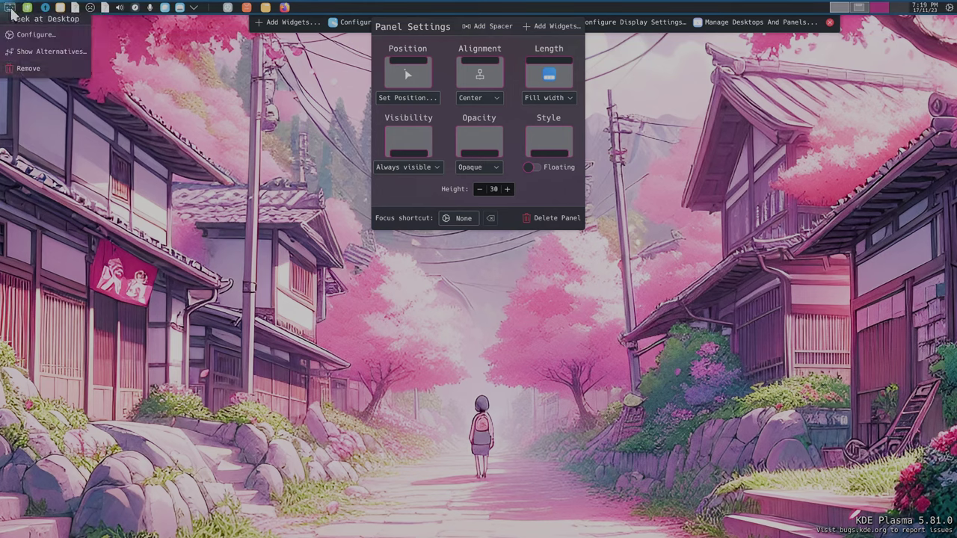
pyautogui.click(23, 68)
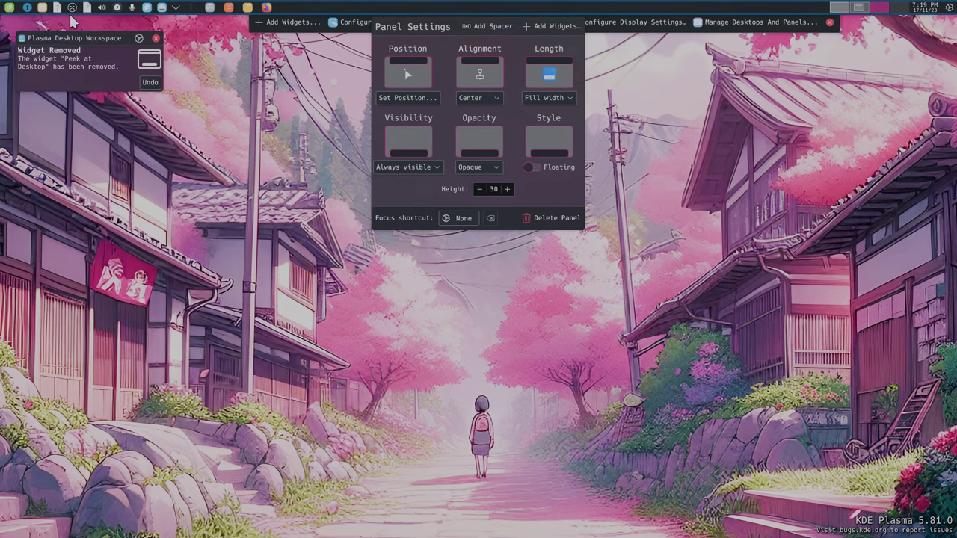
# Move the system tray right and the pager to the left end, then remove Icons-only Task Manager
pyautogui.moveTo(66, 9)
pyautogui.moveTo(61, 14); pyautogui.dragTo(789, 16)
pyautogui.moveTo(871, 12)
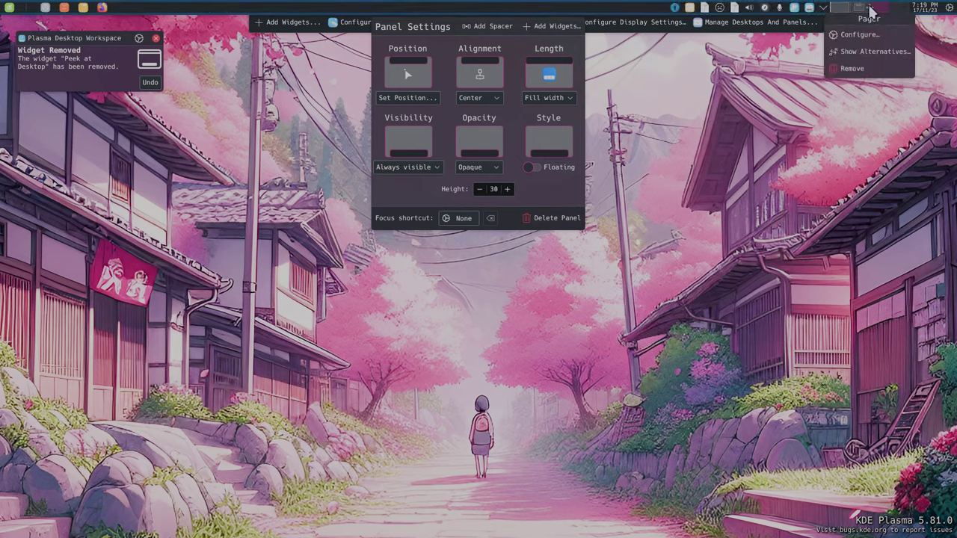
pyautogui.moveTo(872, 12); pyautogui.dragTo(63, 8)
pyautogui.moveTo(222, 9)
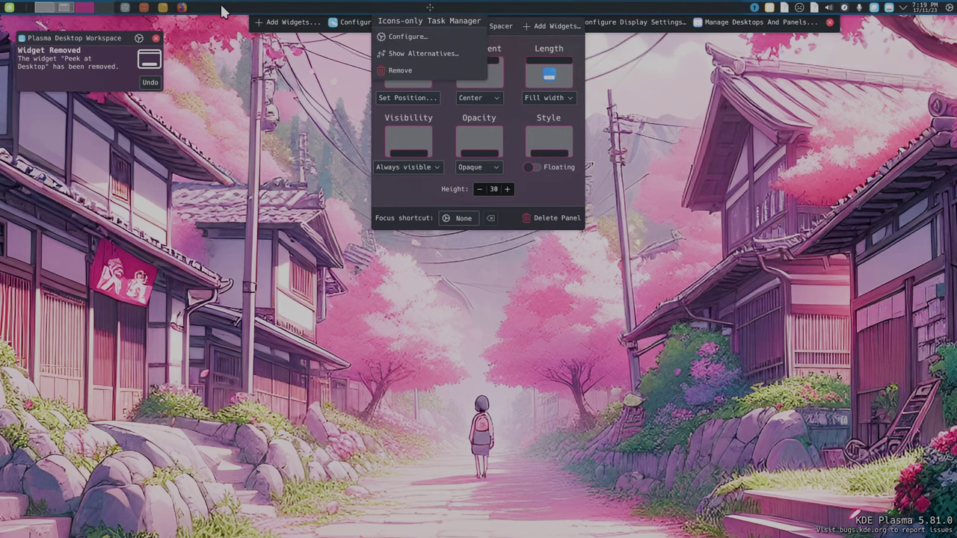
pyautogui.click(397, 71)
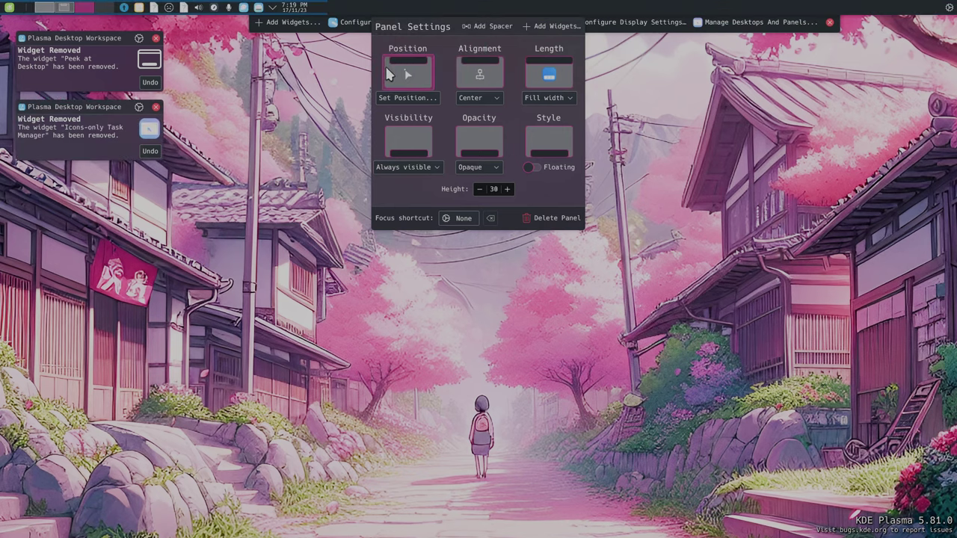
pyautogui.moveTo(153, 8)
pyautogui.moveTo(284, 7)
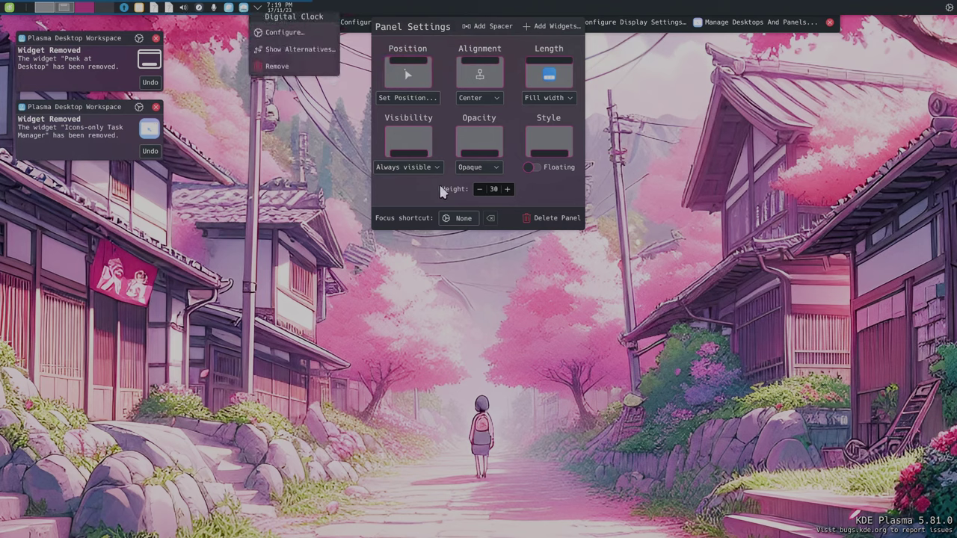
# Add a spacer, settle the pager at the panel's left end, and close panel settings
pyautogui.click(494, 28)
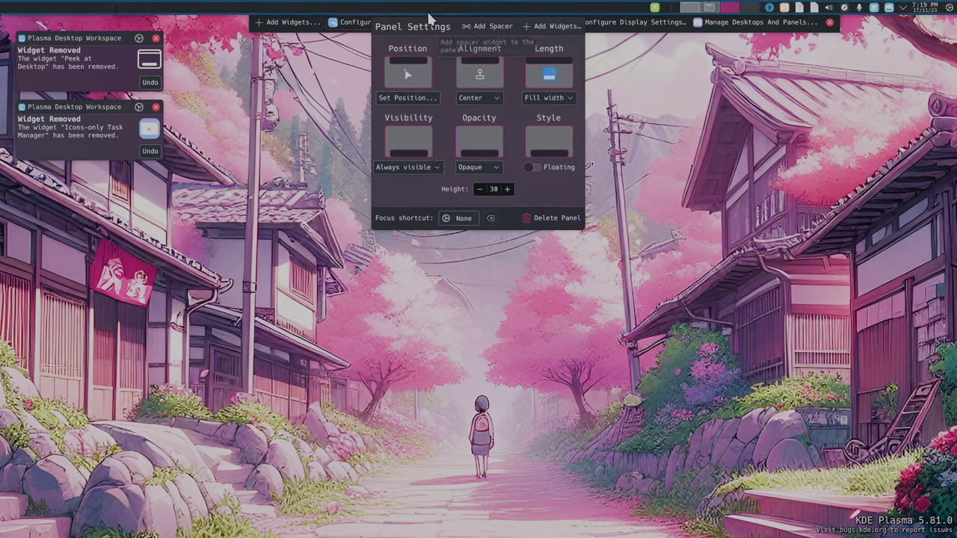
pyautogui.moveTo(198, 13)
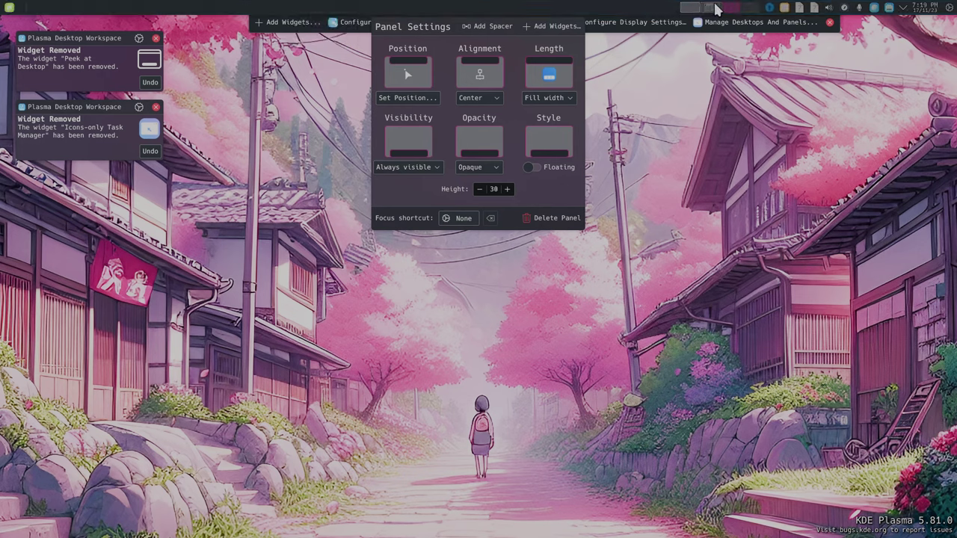
pyautogui.moveTo(720, 9); pyautogui.dragTo(766, 11)
pyautogui.moveTo(729, 9)
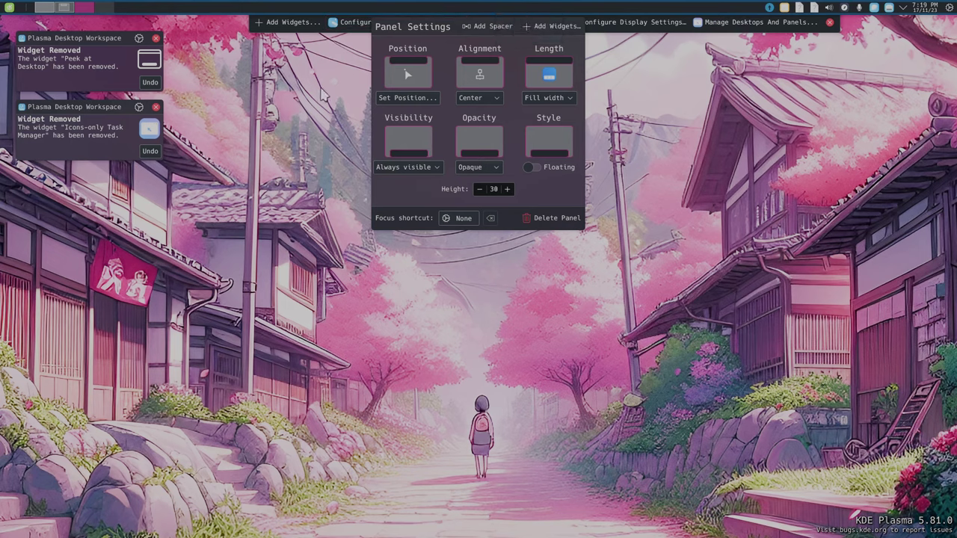
pyautogui.click(323, 93)
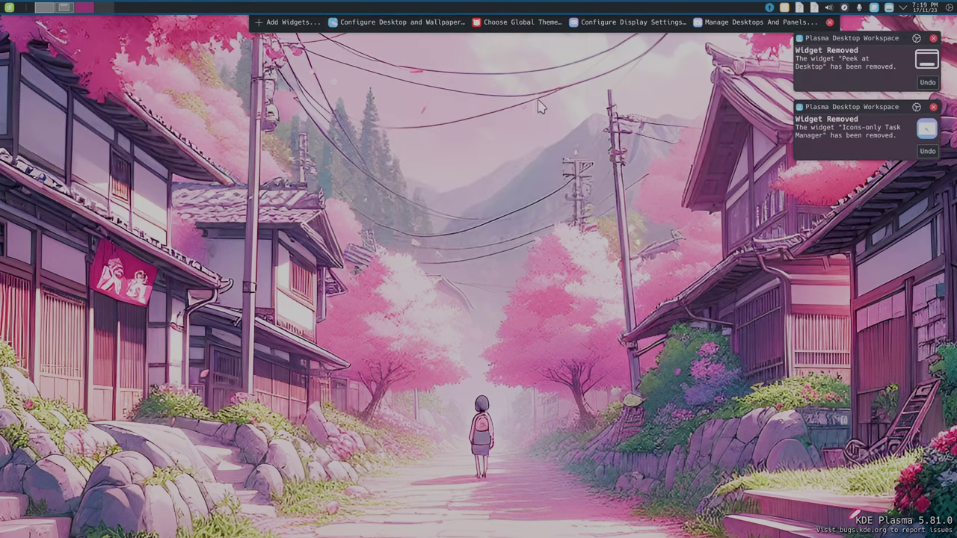
# Dismiss both Widget Removed notifications and exit desktop edit mode
pyautogui.click(934, 38)
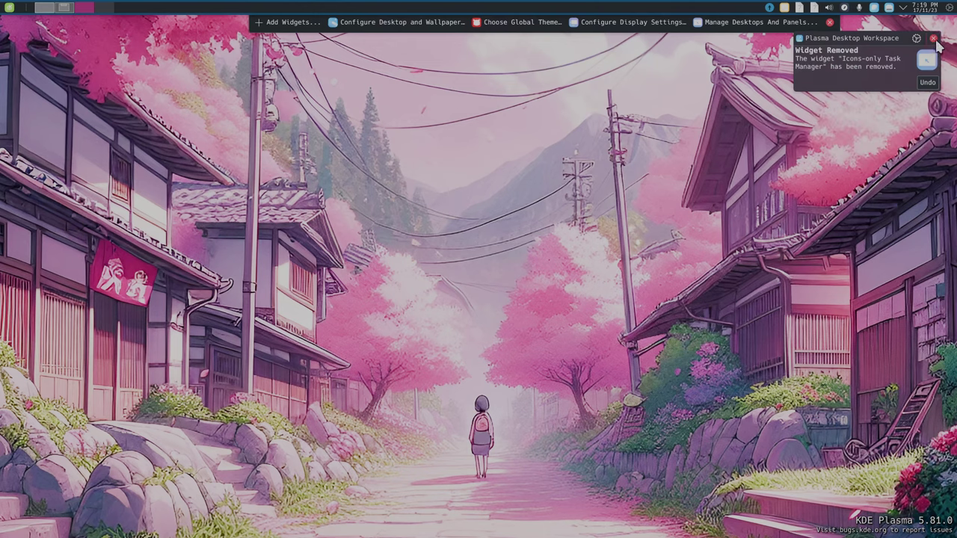
pyautogui.click(933, 38)
pyautogui.click(830, 23)
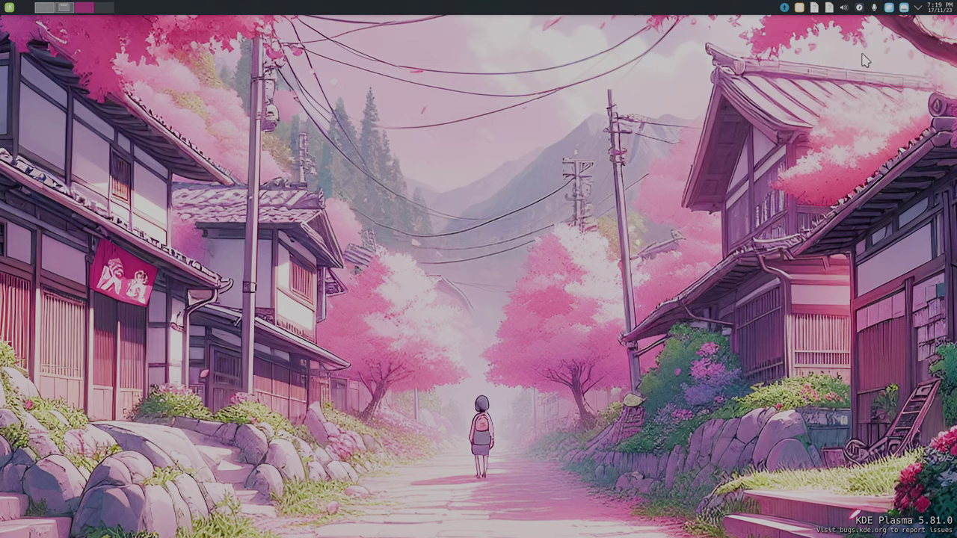
# Put the top panel in edit mode and open the System Tray settings
pyautogui.rightClick(875, 9)
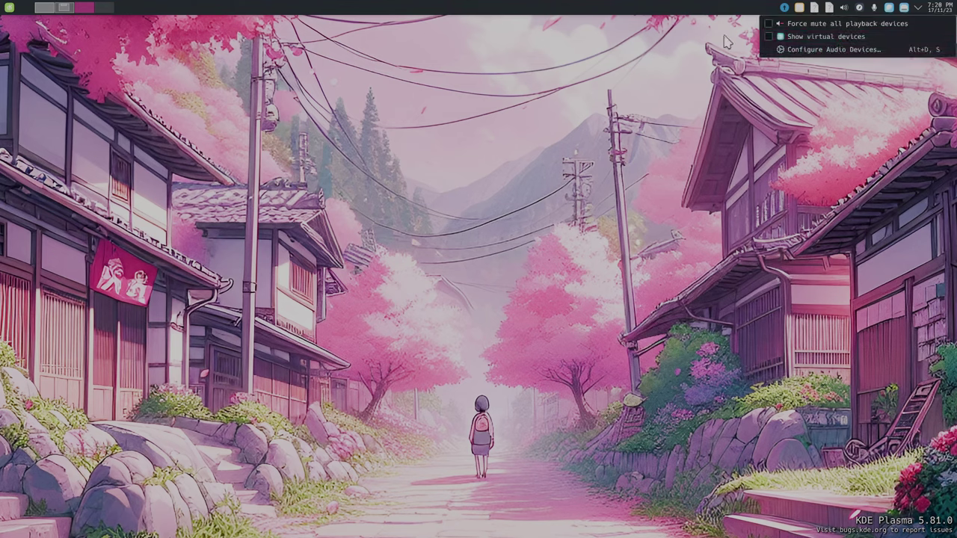
pyautogui.rightClick(727, 9)
pyautogui.rightClick(729, 9)
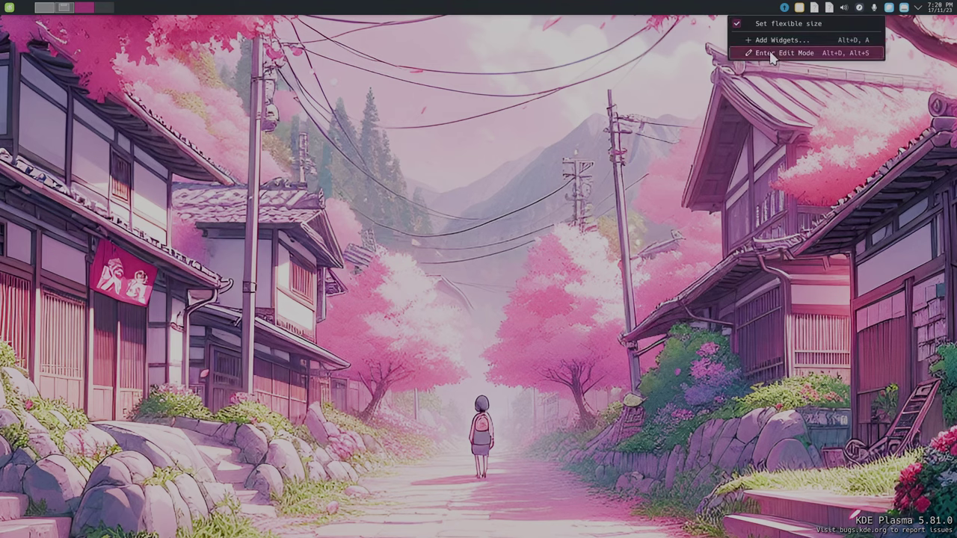
pyautogui.click(772, 53)
pyautogui.moveTo(860, 10)
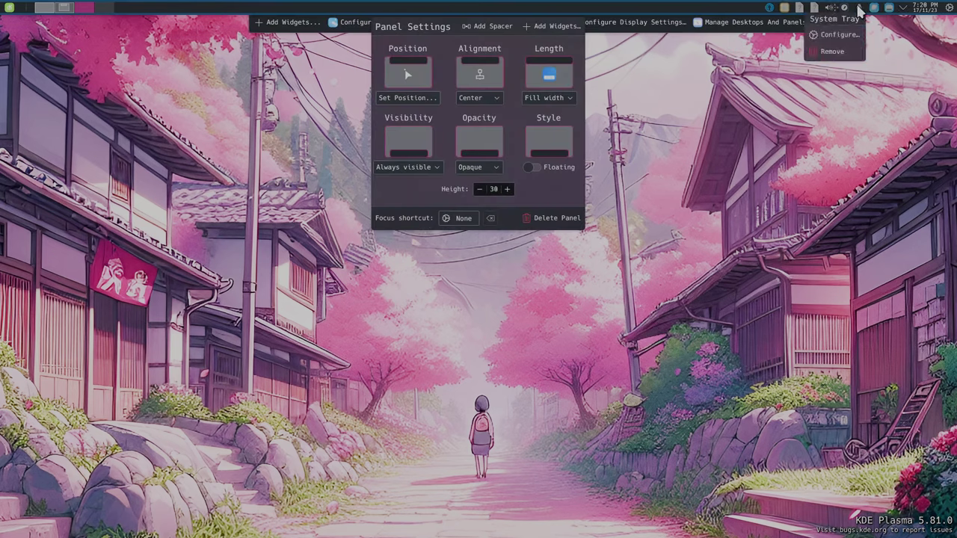
pyautogui.rightClick(905, 11)
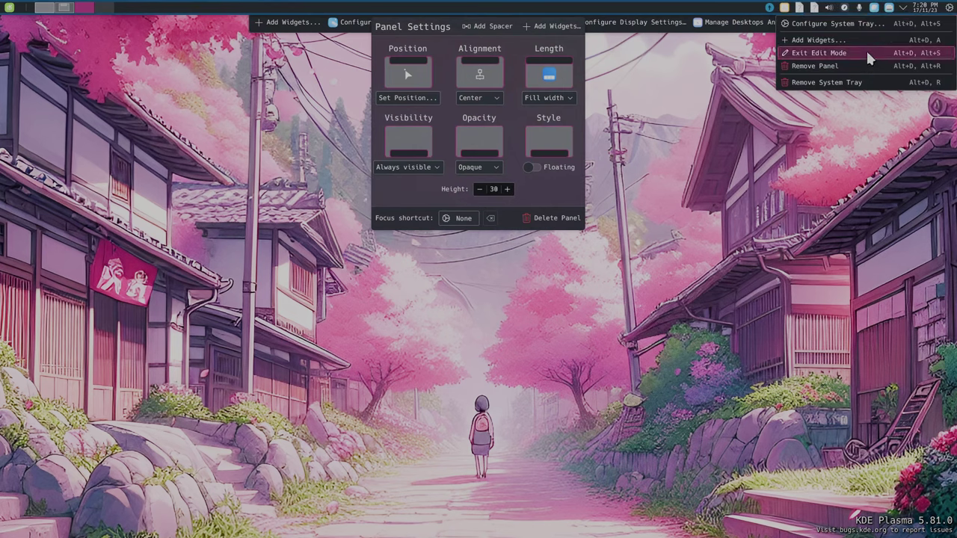
pyautogui.click(864, 23)
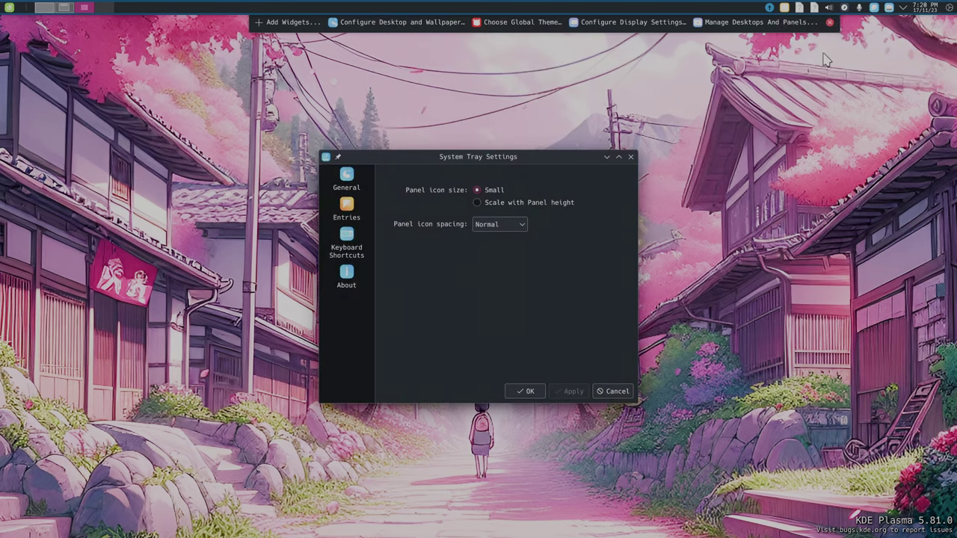
# Set the Printers tray entry to Disabled, apply and save, then exit edit mode
pyautogui.click(346, 210)
pyautogui.scroll(-4, 408, 272)
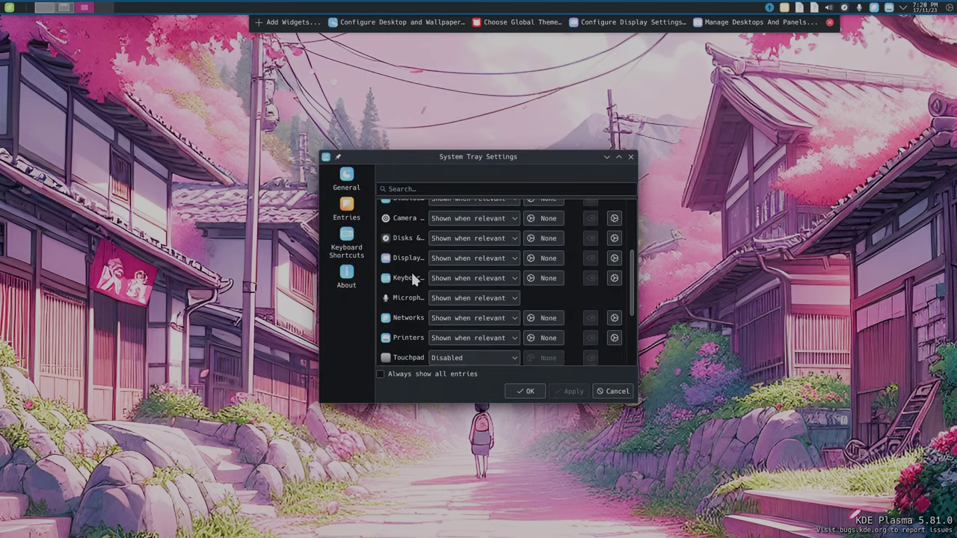
pyautogui.scroll(-2, 413, 282)
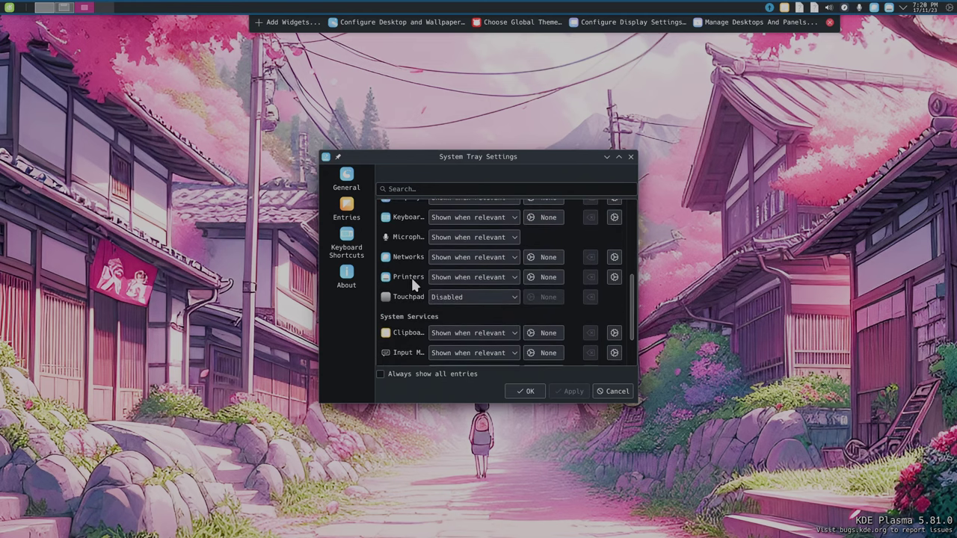
pyautogui.click(499, 277)
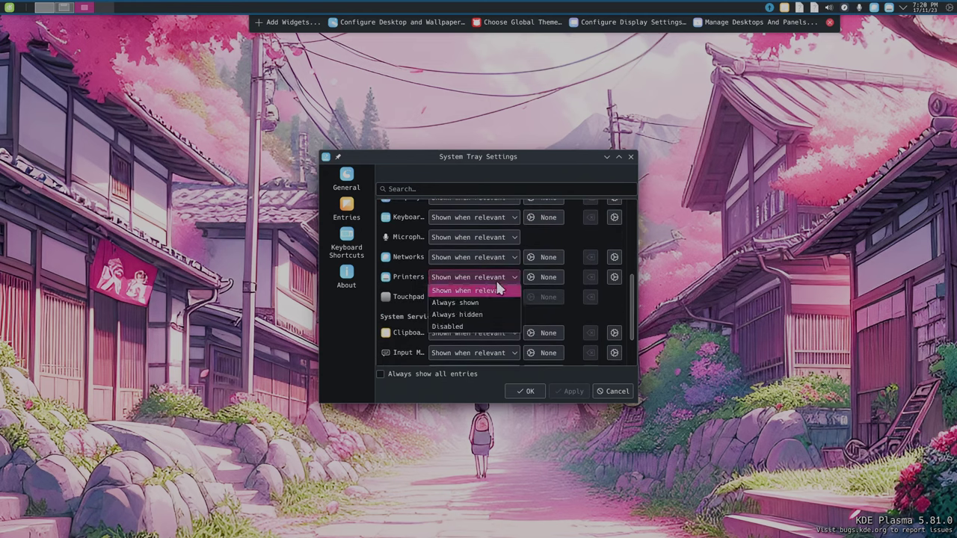
pyautogui.click(469, 329)
pyautogui.click(570, 388)
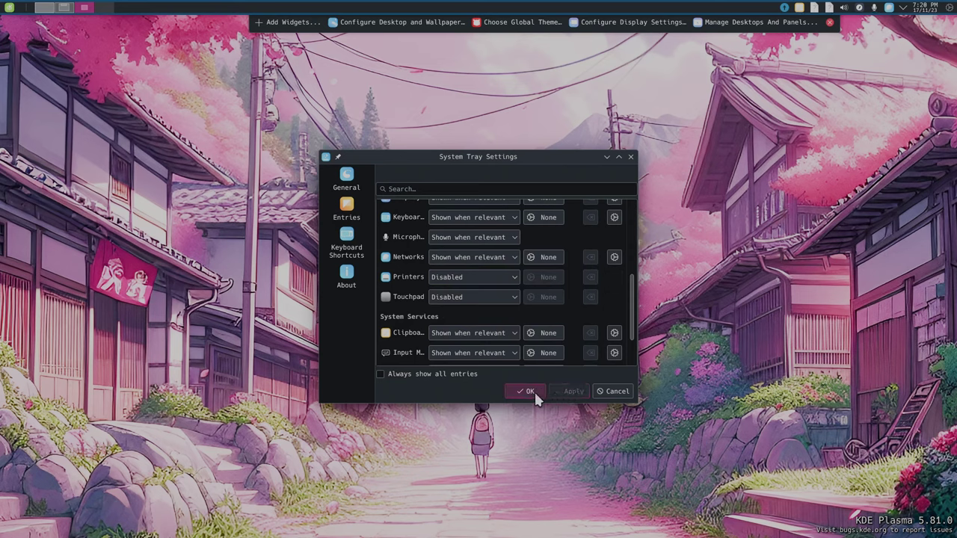
pyautogui.click(533, 390)
pyautogui.click(830, 23)
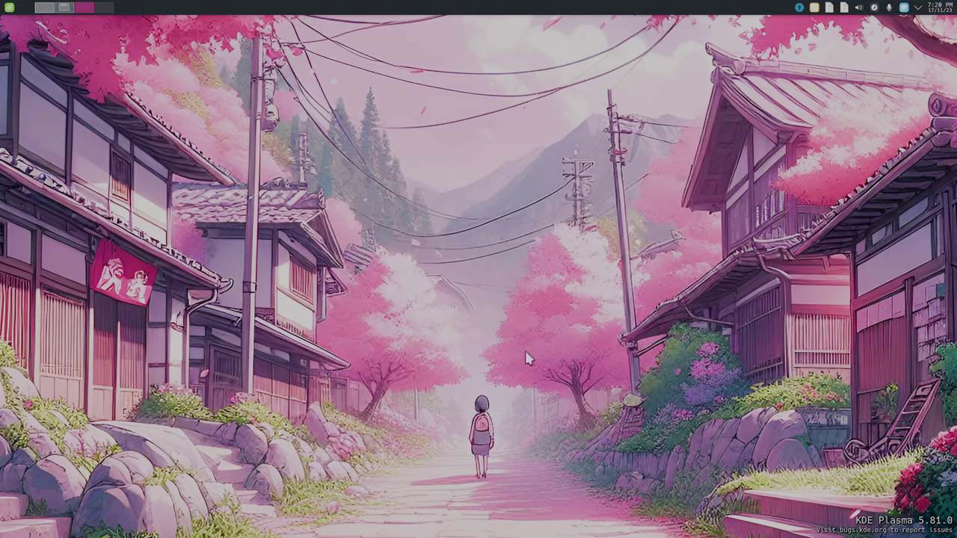
# Add an Empty Panel from the desktop's Add Panel menu
pyautogui.rightClick(434, 233)
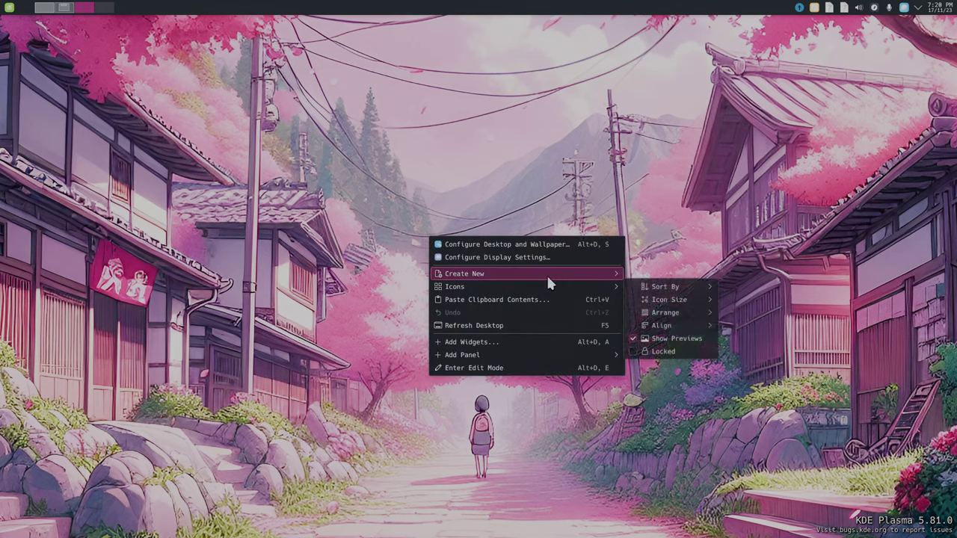
pyautogui.moveTo(609, 274)
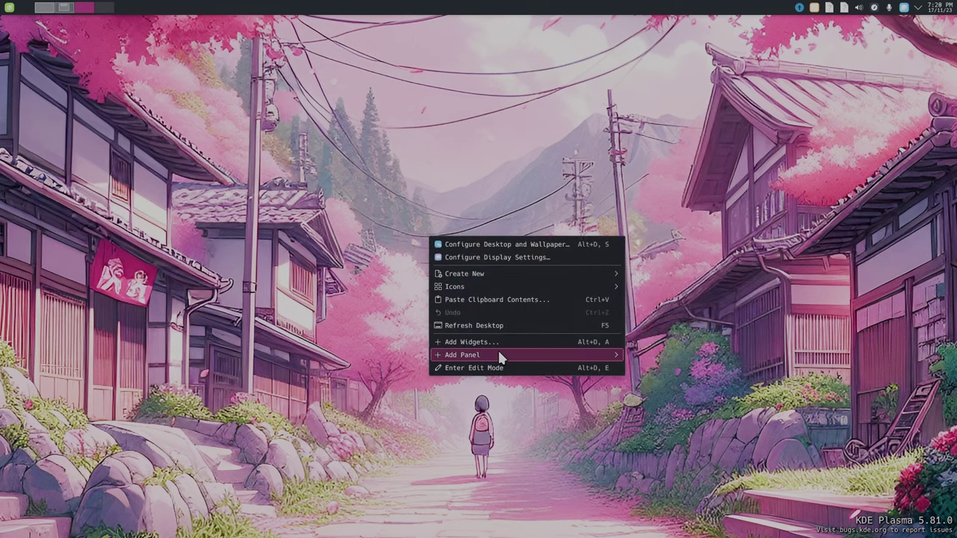
pyautogui.moveTo(590, 355)
pyautogui.click(655, 379)
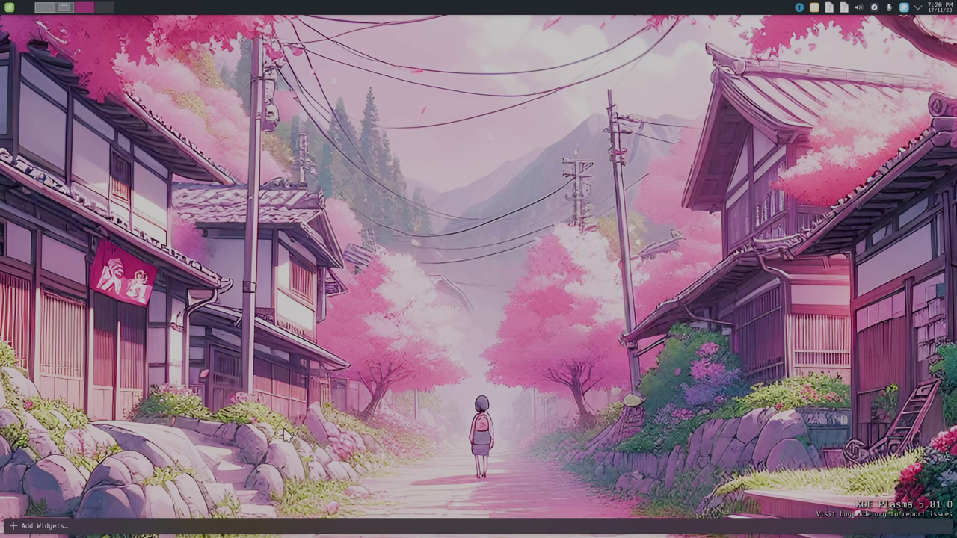
# Add the Icons-only Task Manager widget to the bottom panel and close the widget browser
pyautogui.click(14, 526)
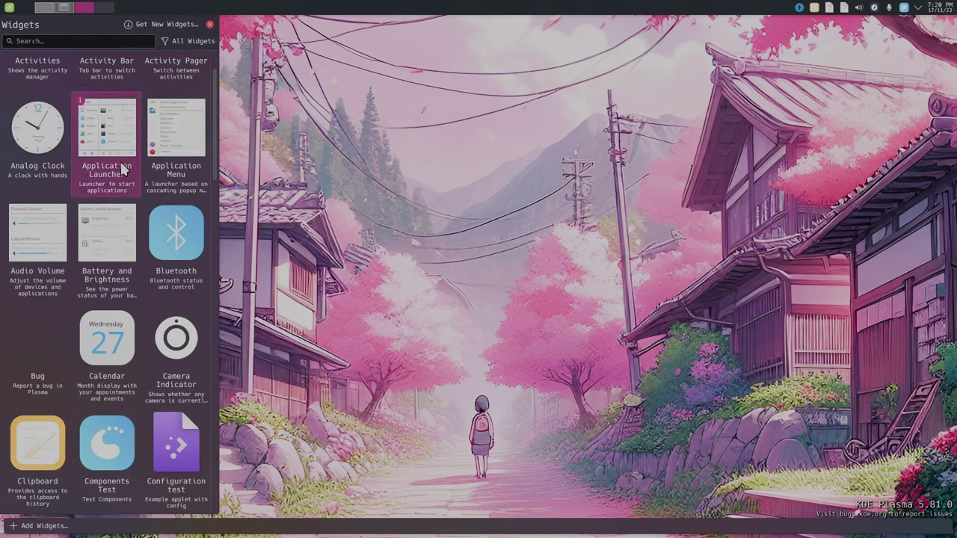
pyautogui.scroll(1, 128, 64)
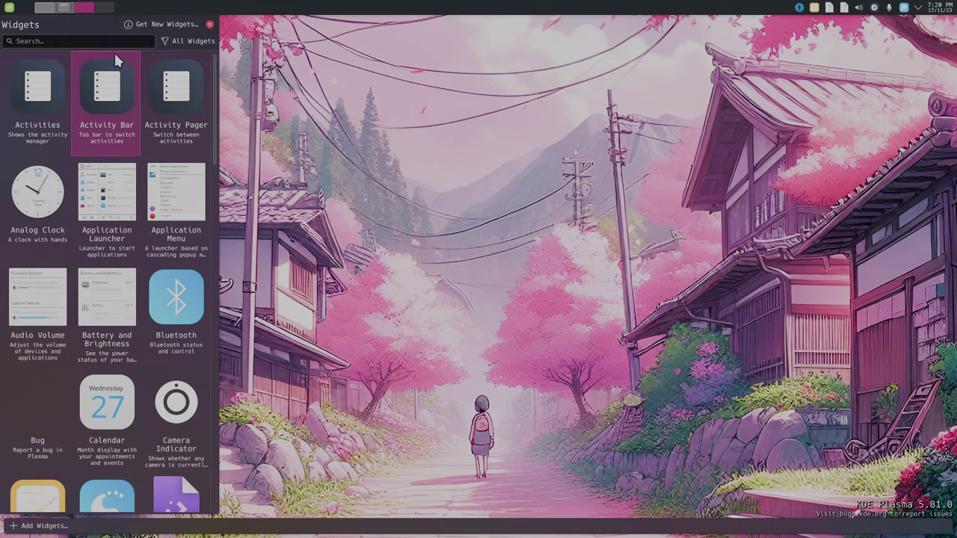
pyautogui.scroll(-3, 155, 185)
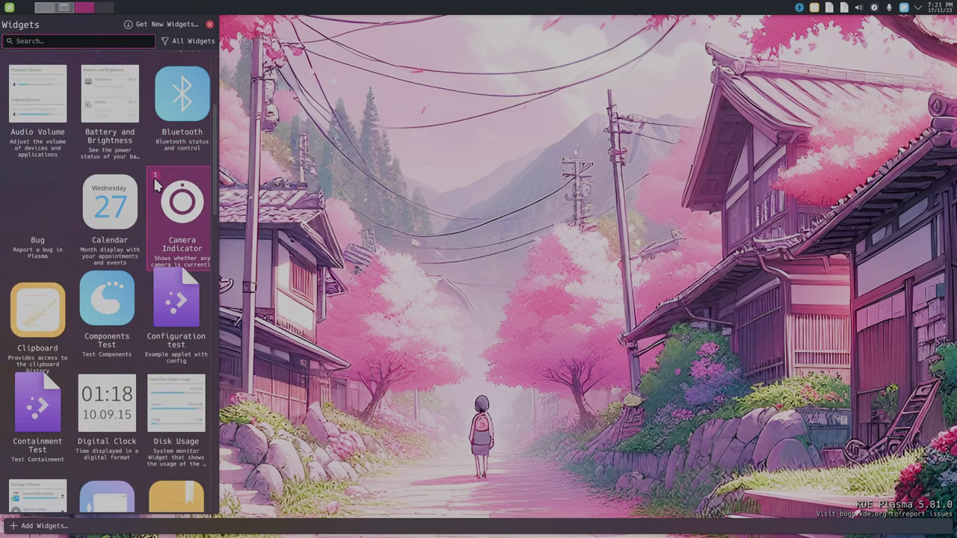
pyautogui.scroll(-3, 155, 185)
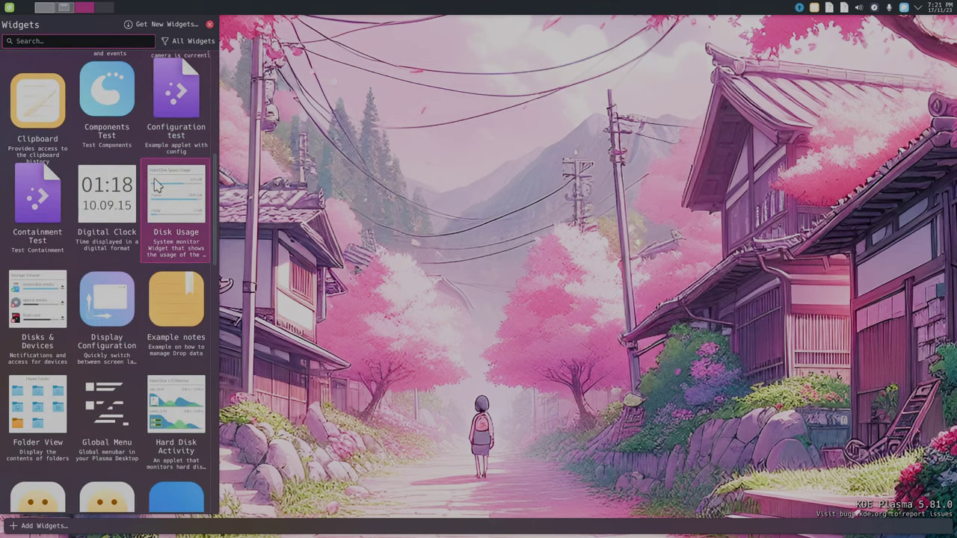
pyautogui.scroll(-4, 156, 185)
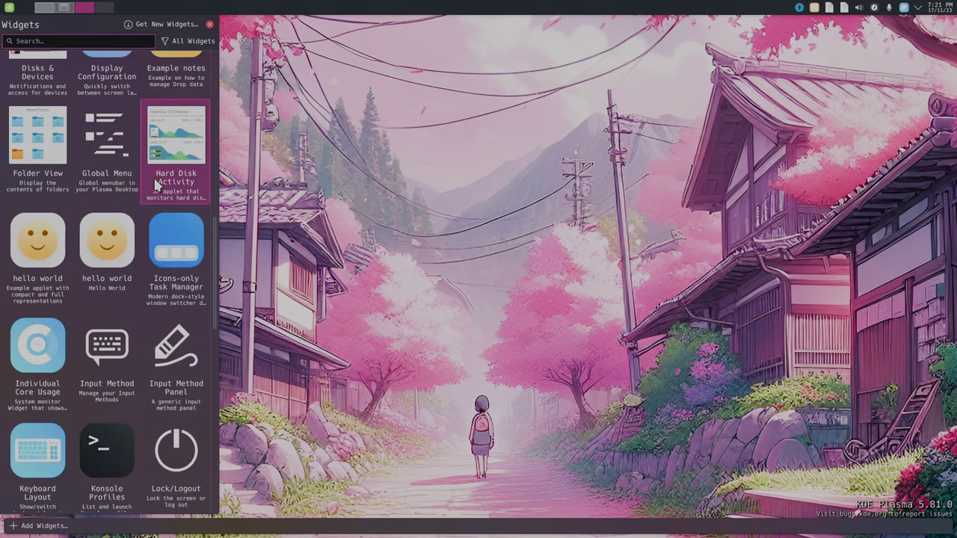
pyautogui.scroll(-2, 156, 184)
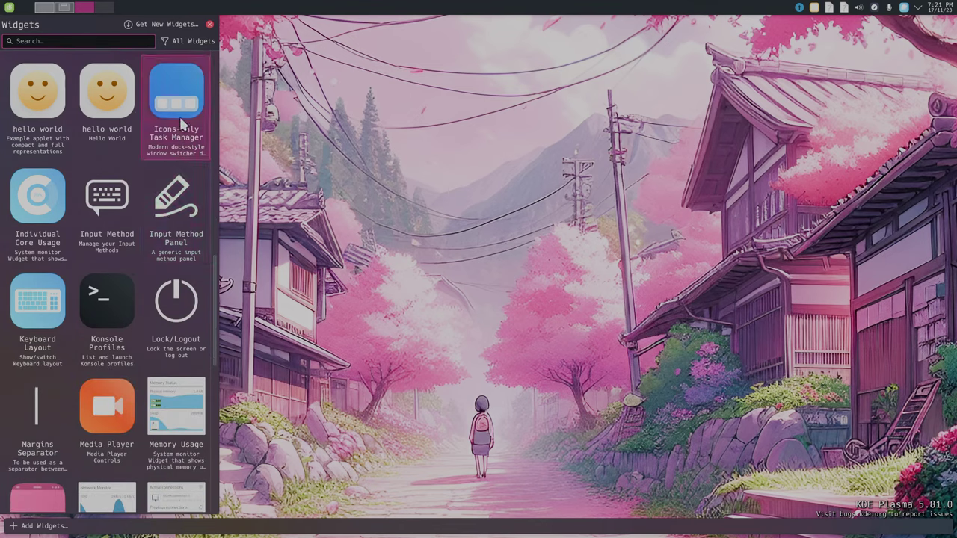
pyautogui.doubleClick(184, 118)
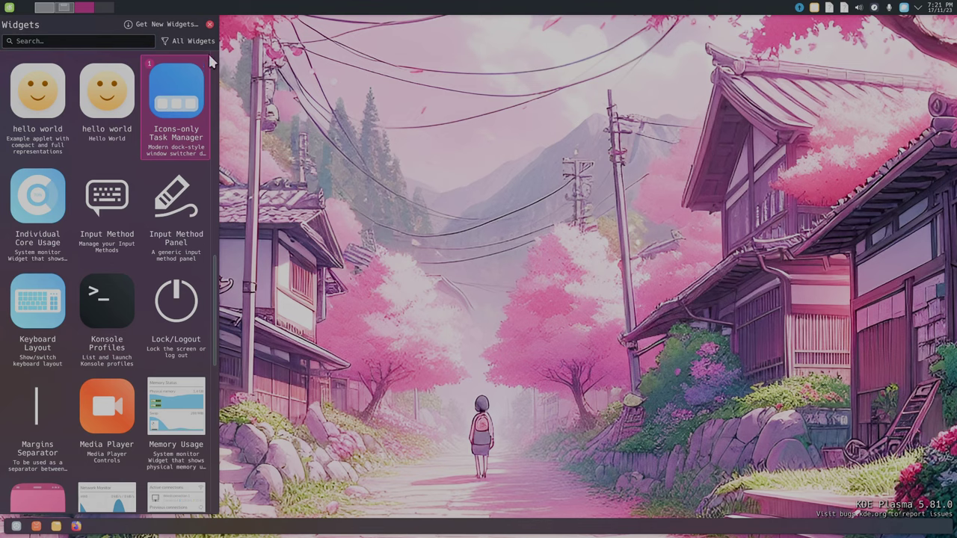
pyautogui.click(209, 24)
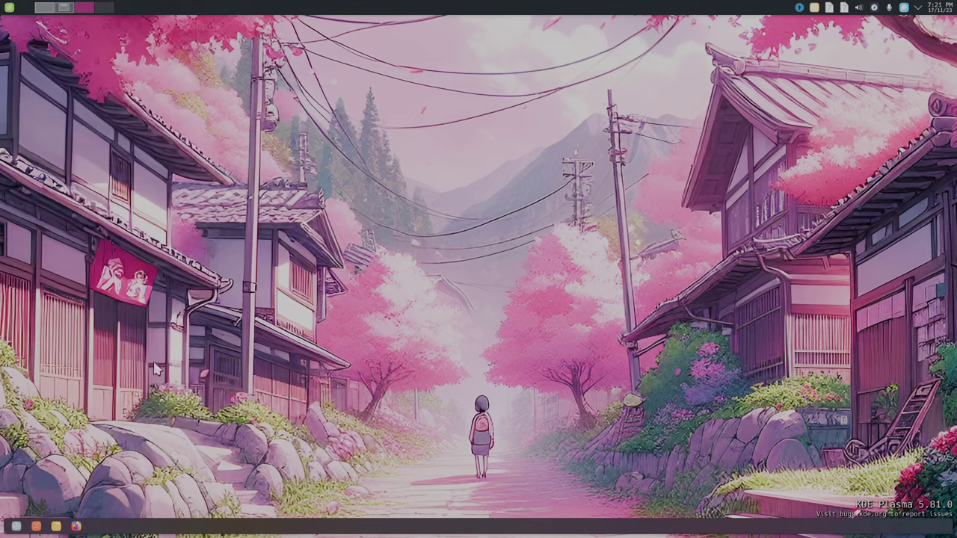
# Raise the bottom panel's height to 48 in edit mode
pyautogui.rightClick(185, 531)
pyautogui.click(224, 514)
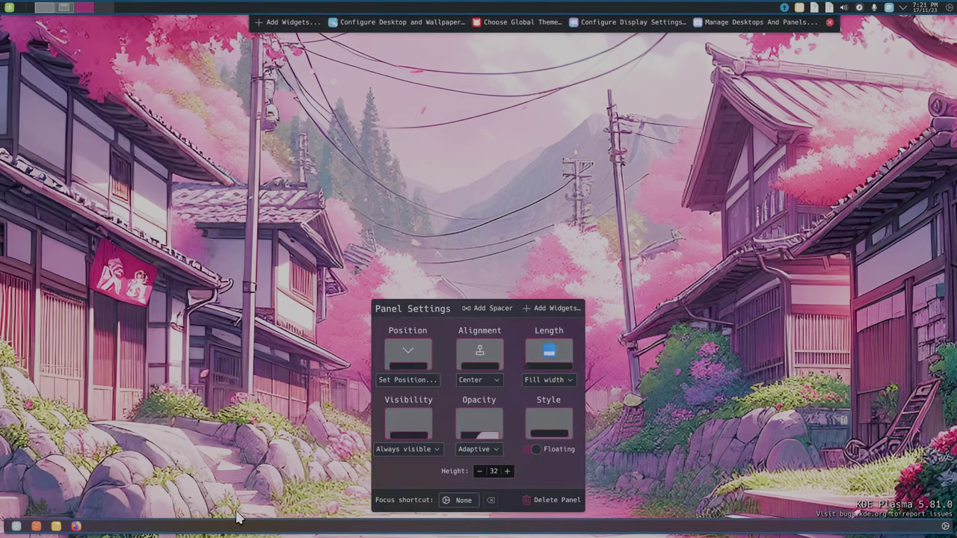
pyautogui.click(507, 471)
pyautogui.click(507, 471)
pyautogui.click(506, 472)
pyautogui.click(507, 469)
pyautogui.click(507, 467)
pyautogui.click(507, 466)
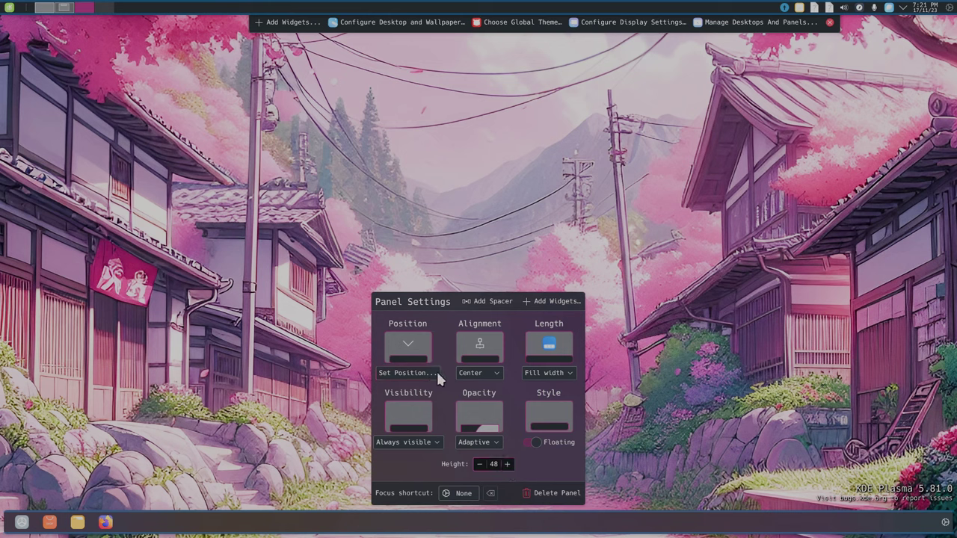
# Set the panel length to Custom and drag it inward to a centred strip
pyautogui.click(545, 372)
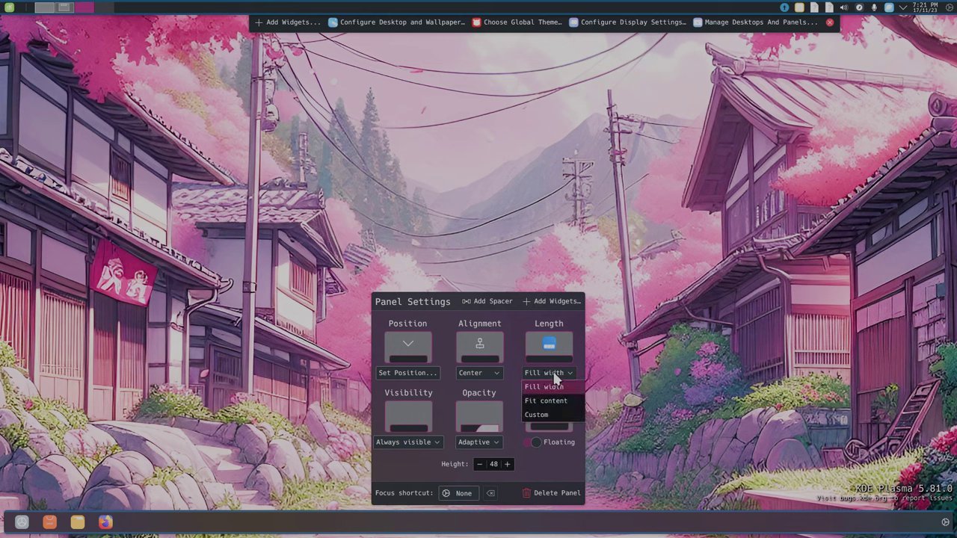
pyautogui.click(545, 416)
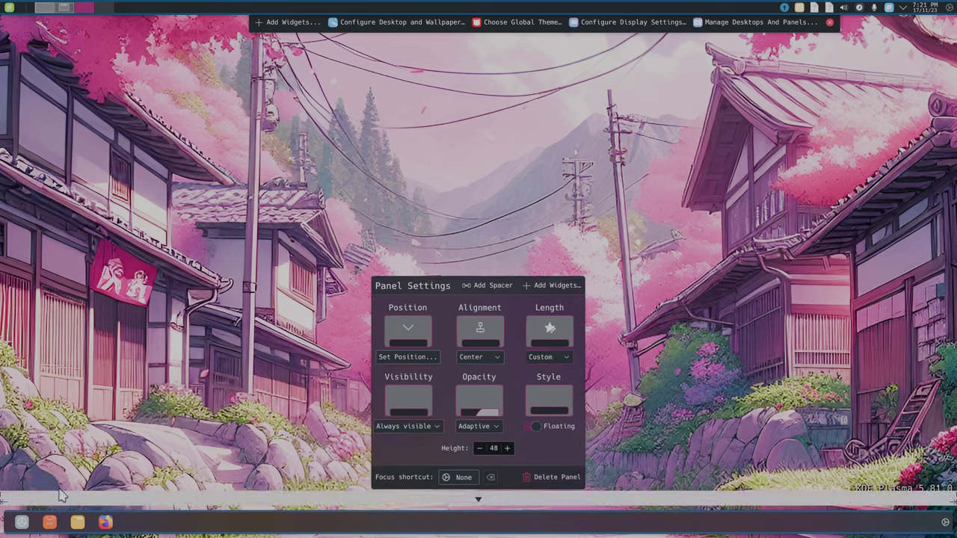
pyautogui.moveTo(4, 502); pyautogui.dragTo(318, 500)
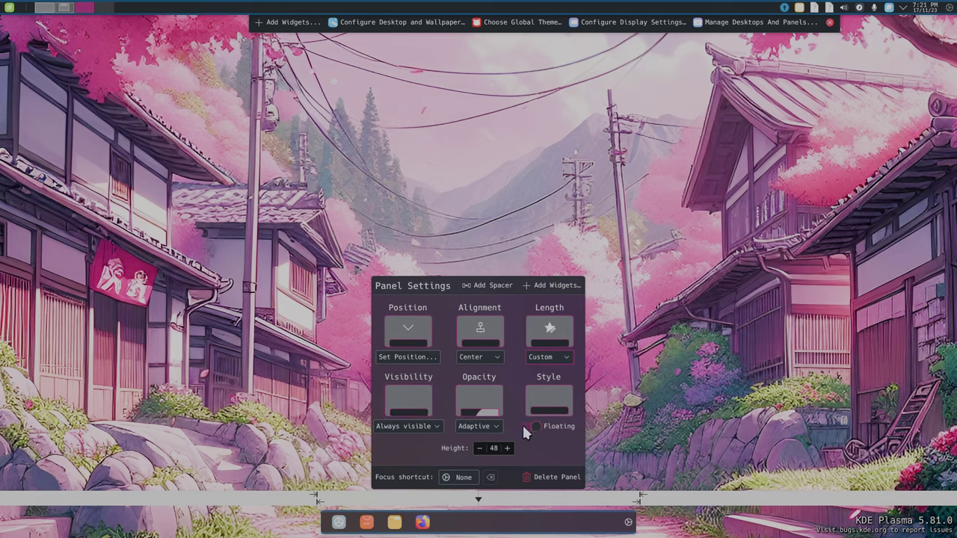
# Set the dock to Dodge Windows, add and reposition a spacer, then close its settings
pyautogui.click(432, 426)
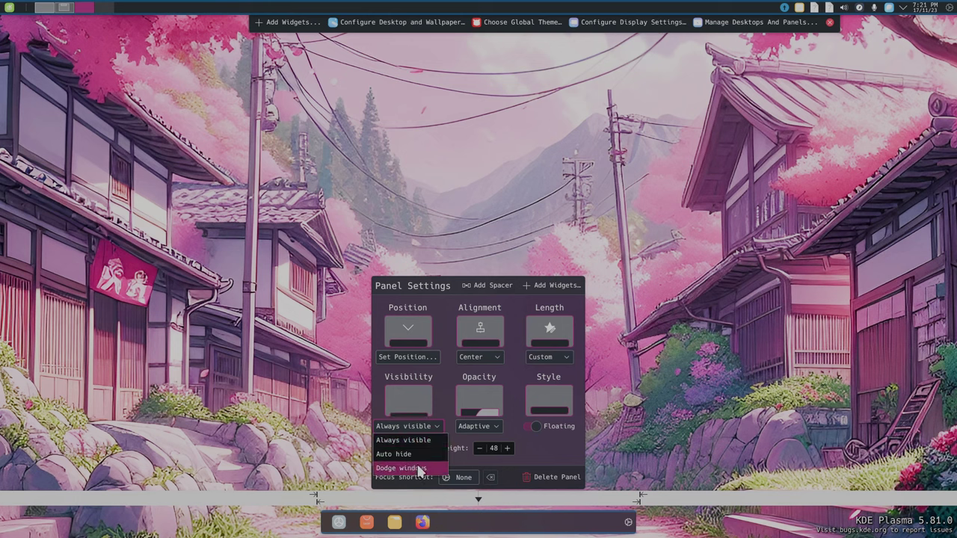
pyautogui.click(424, 462)
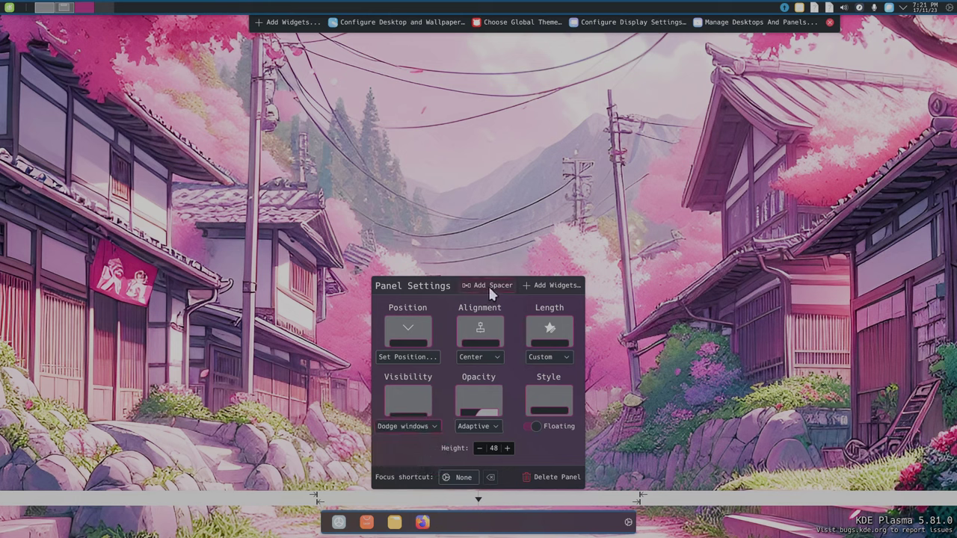
pyautogui.moveTo(487, 284); pyautogui.dragTo(348, 525)
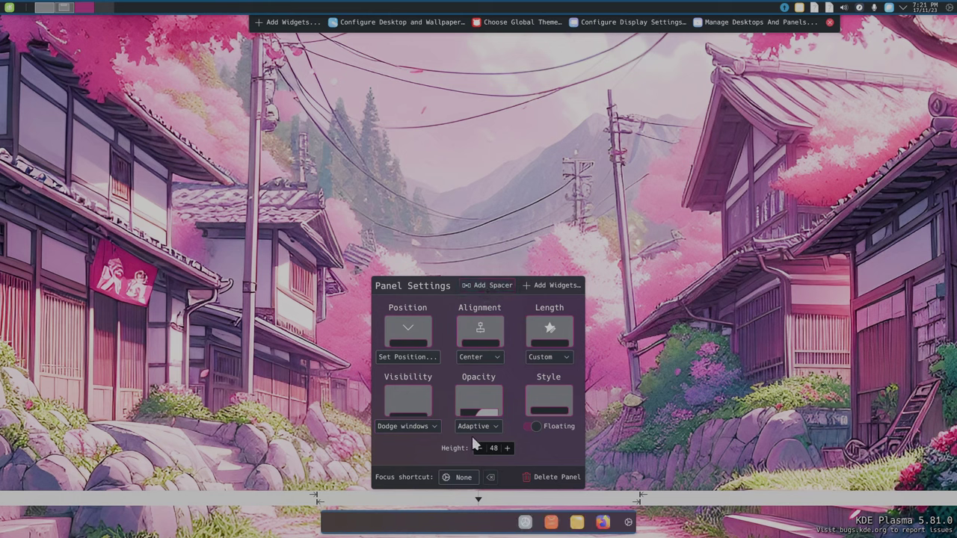
pyautogui.moveTo(491, 521); pyautogui.dragTo(587, 531)
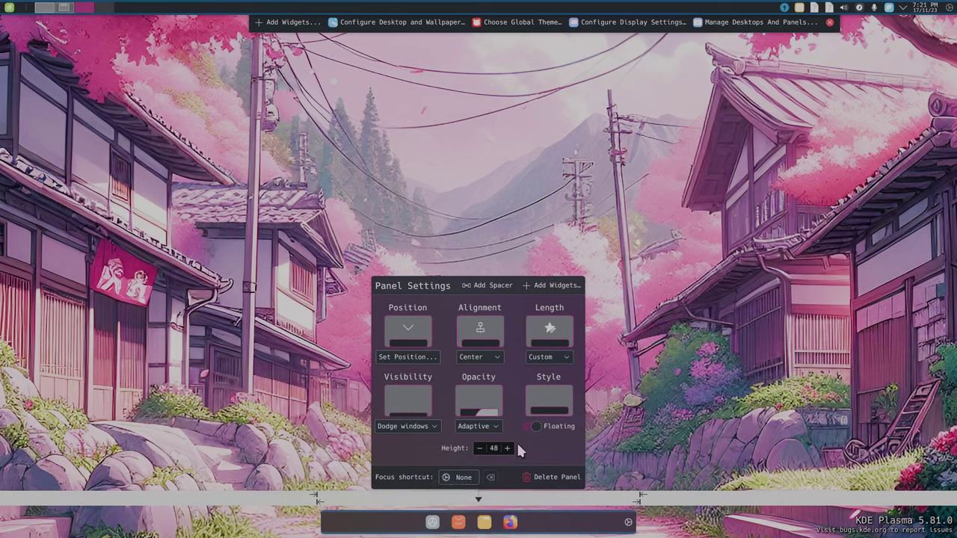
pyautogui.click(566, 249)
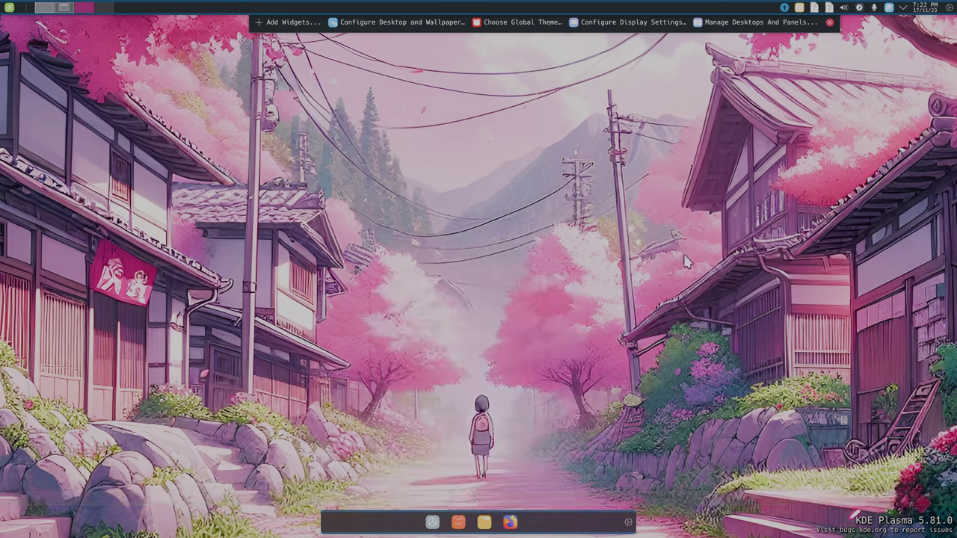
# Leave edit mode, launch Konsole from KRunner, and maximize its window
pyautogui.click(828, 23)
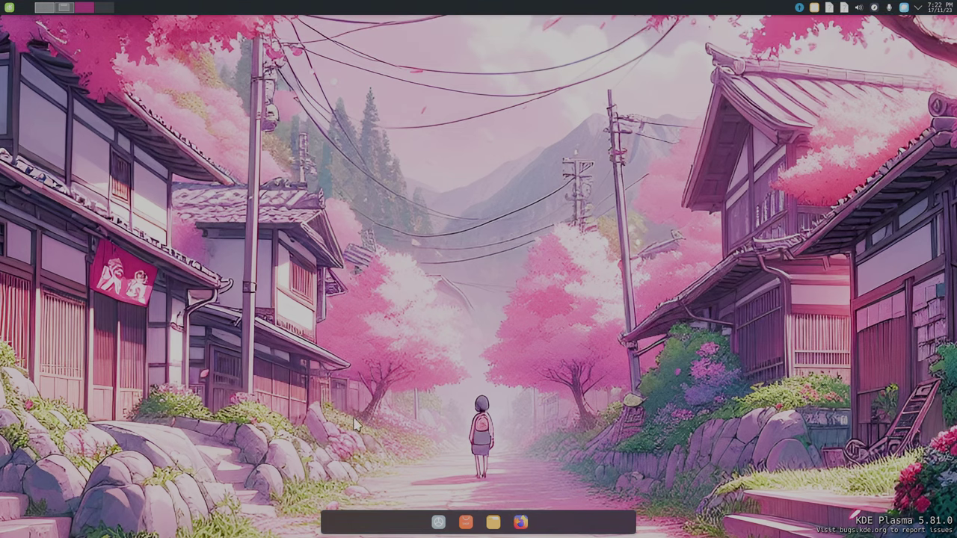
pyautogui.hotkey('alt', 'space')
pyautogui.write('kon')
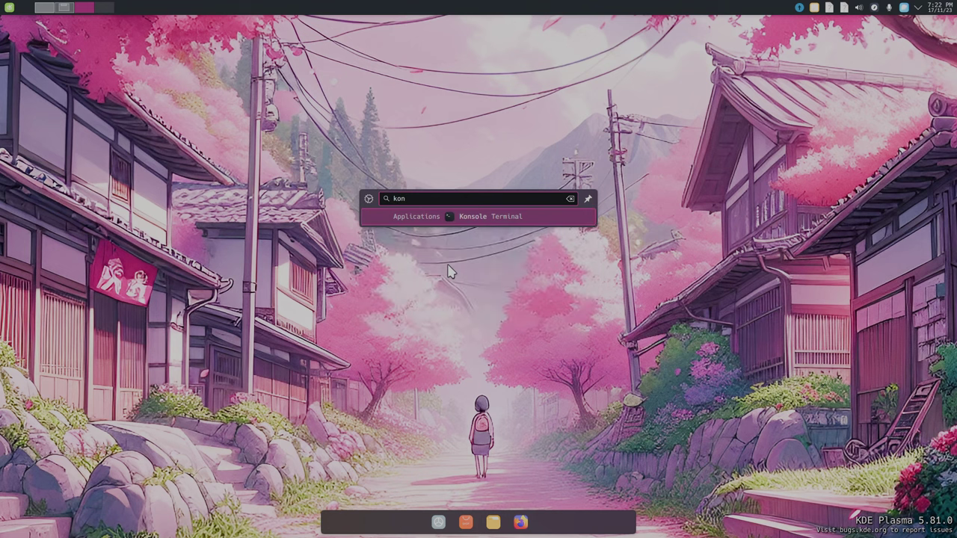
pyautogui.press('Return')
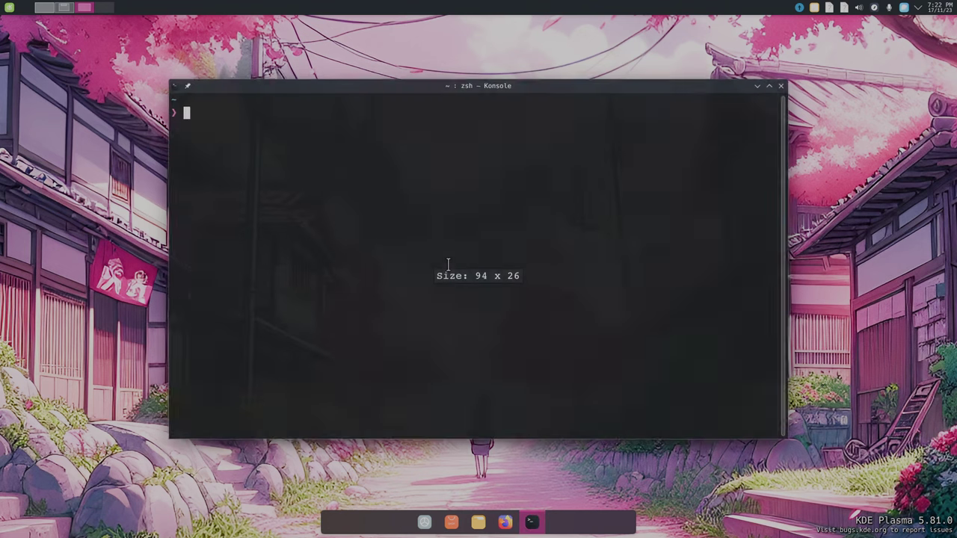
pyautogui.moveTo(493, 88)
pyautogui.mouseDown()
pyautogui.moveTo(498, 175)
pyautogui.moveTo(498, 83)
pyautogui.moveTo(486, 120)
pyautogui.moveTo(497, 286)
pyautogui.moveTo(493, 85)
pyautogui.mouseUp()
pyautogui.doubleClick(494, 85)
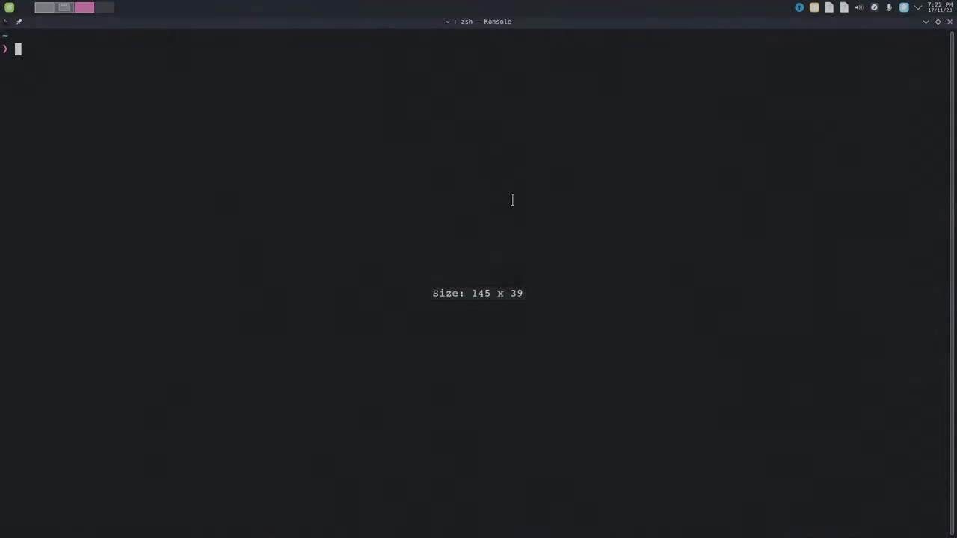
# Open a second Konsole window from the dock, close the first, and type 'kons' at the prompt
pyautogui.moveTo(529, 523)
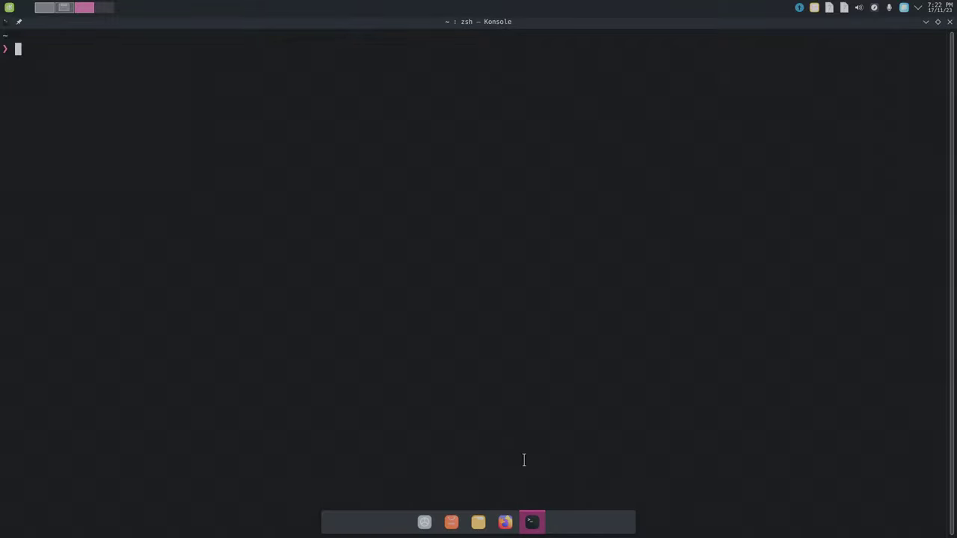
pyautogui.middleClick(529, 523)
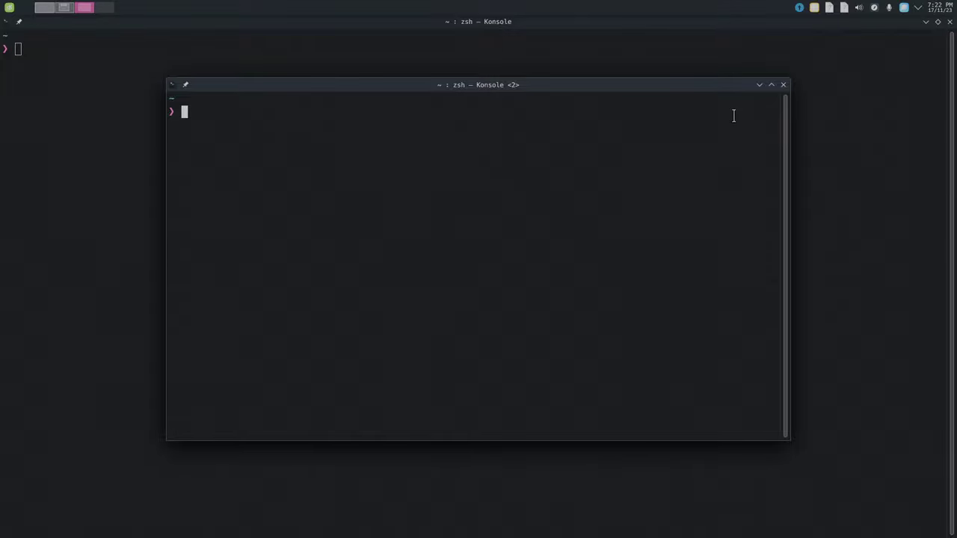
pyautogui.click(951, 22)
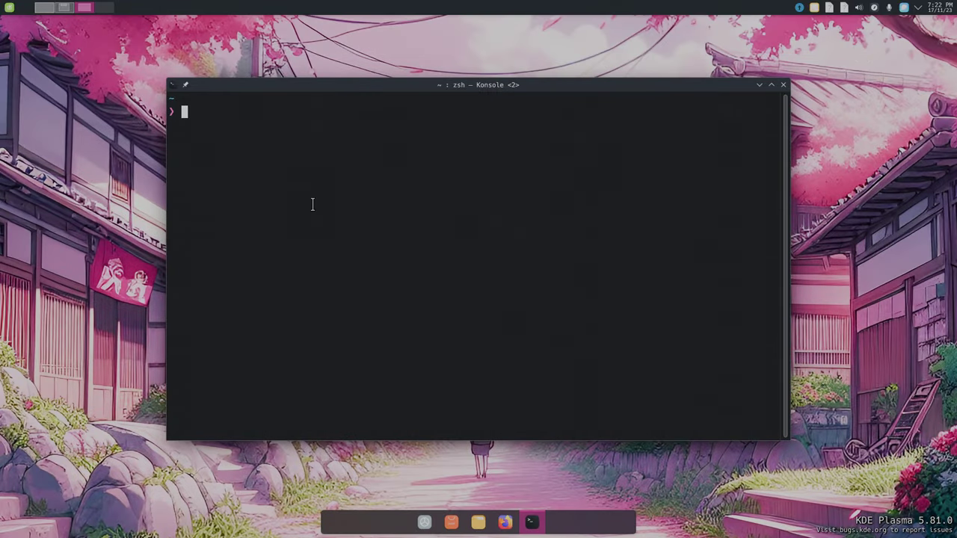
pyautogui.write('kons')
# Use the Overview to switch among desktops and settle on Desktop 3
pyautogui.press('super+w')
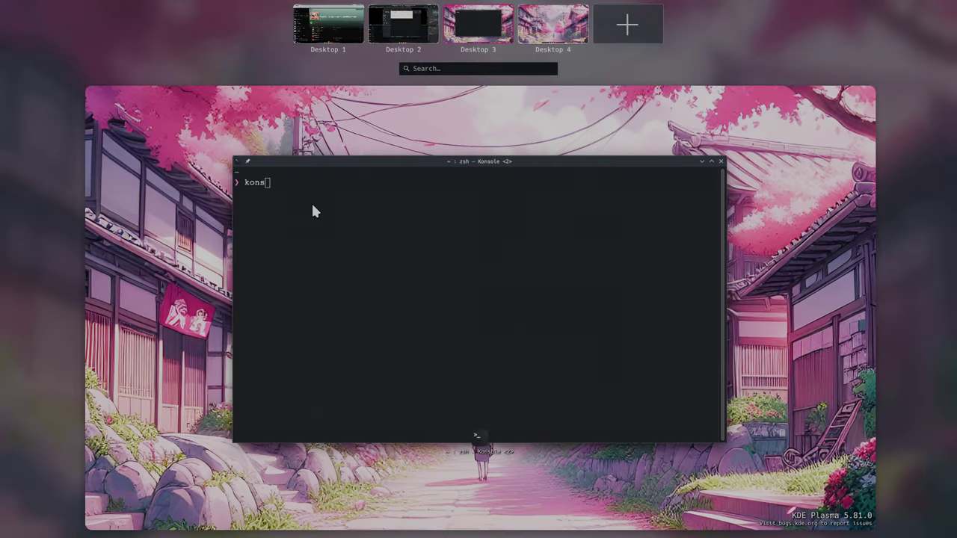
pyautogui.click(551, 36)
pyautogui.click(507, 38)
pyautogui.scroll(-1, 498, 35)
pyautogui.click(494, 32)
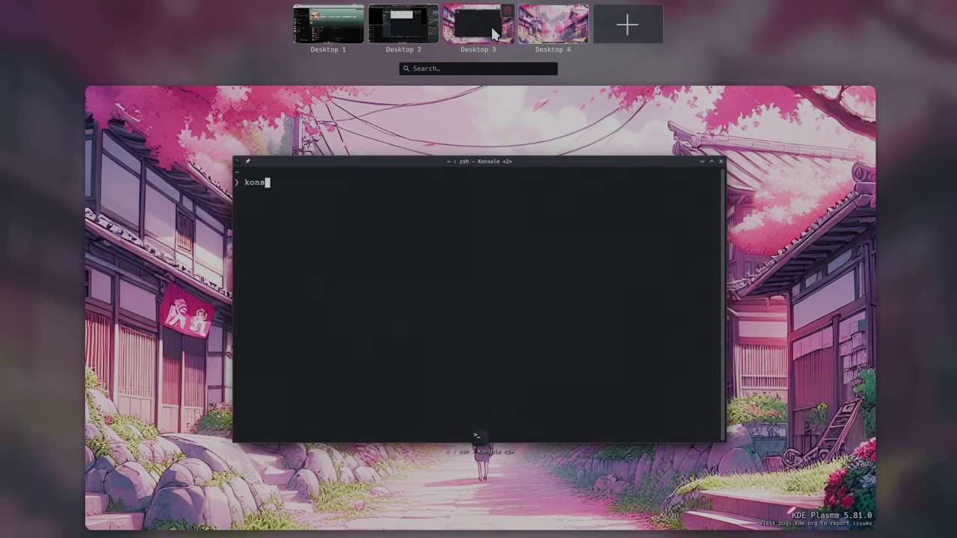
pyautogui.click(511, 250)
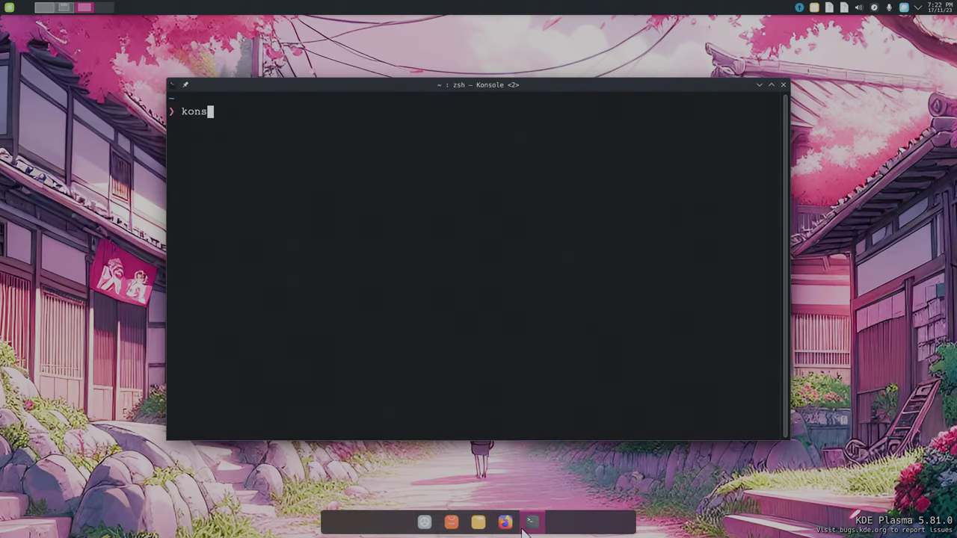
# In the Icons-only Task Manager's Behavior settings, uncheck 'From current desktop' and apply
pyautogui.rightClick(576, 531)
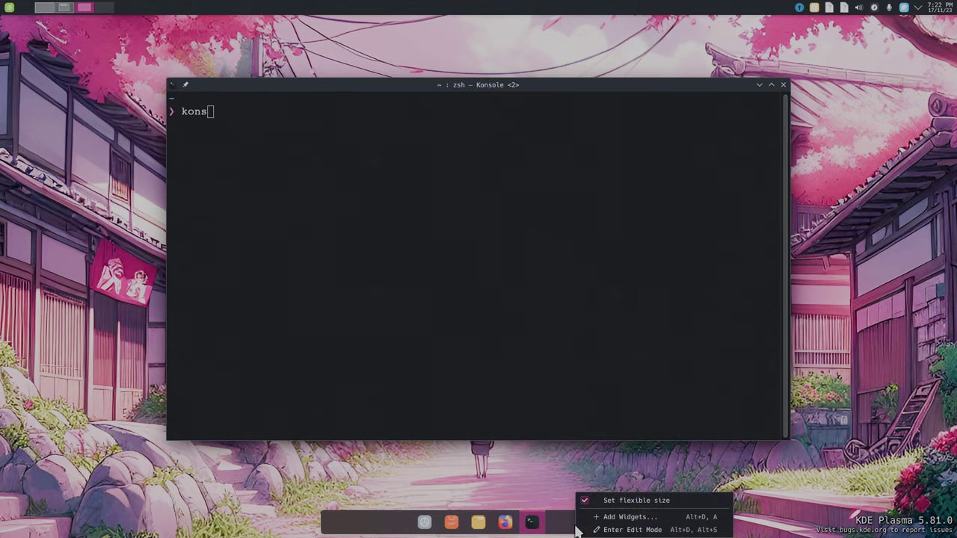
pyautogui.click(615, 530)
pyautogui.rightClick(523, 522)
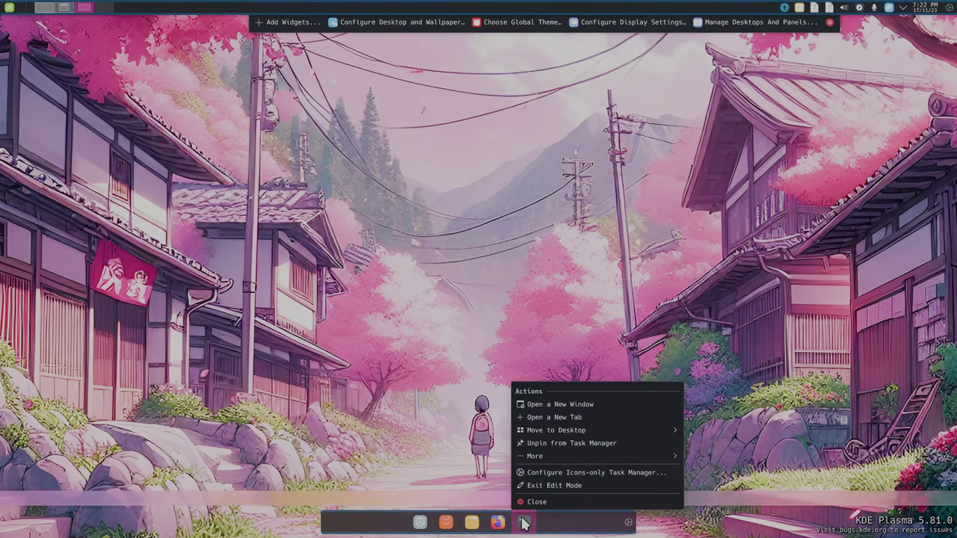
pyautogui.click(558, 475)
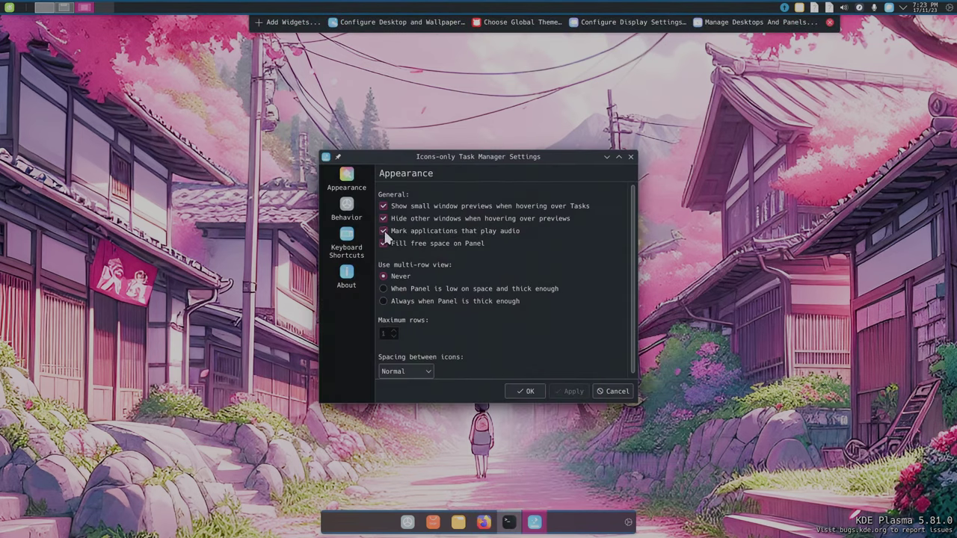
pyautogui.click(346, 211)
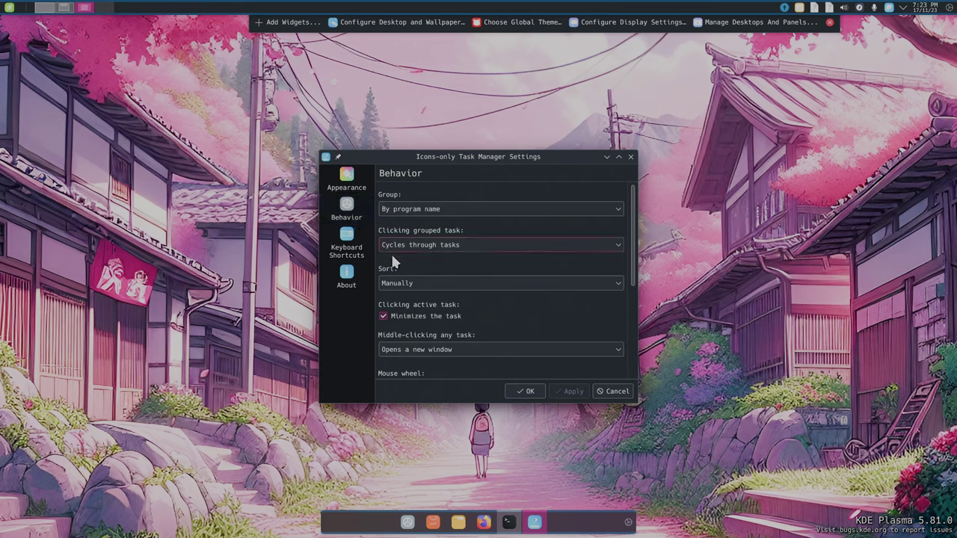
pyautogui.scroll(-5, 407, 269)
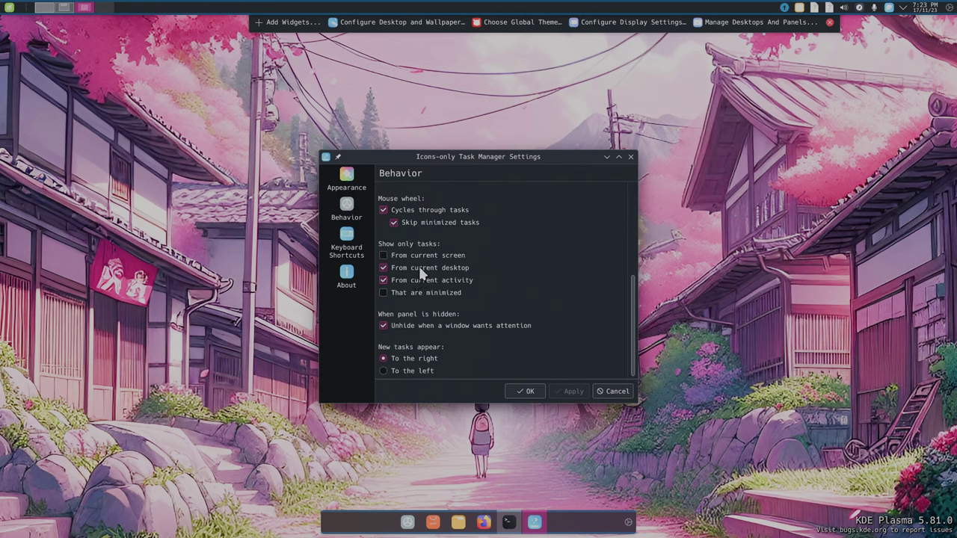
pyautogui.click(413, 270)
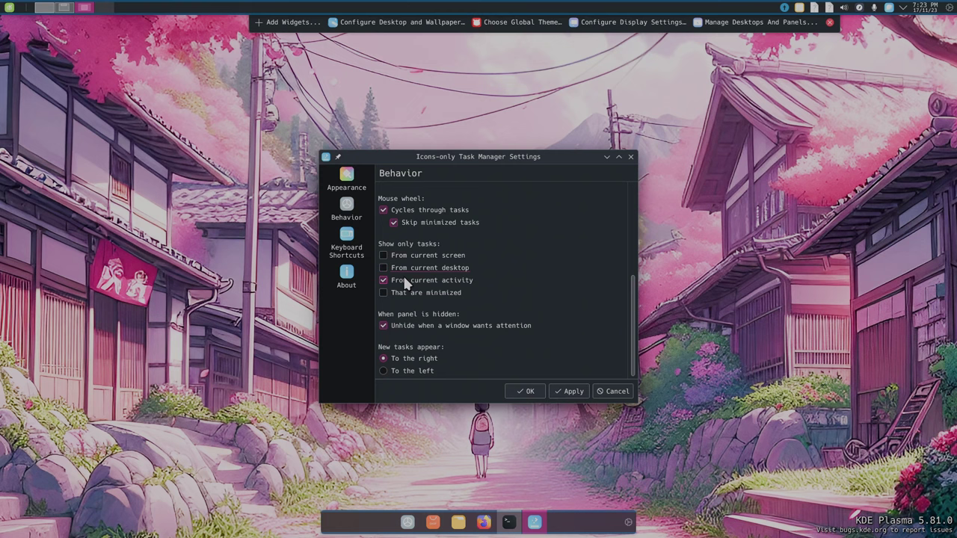
pyautogui.click(565, 390)
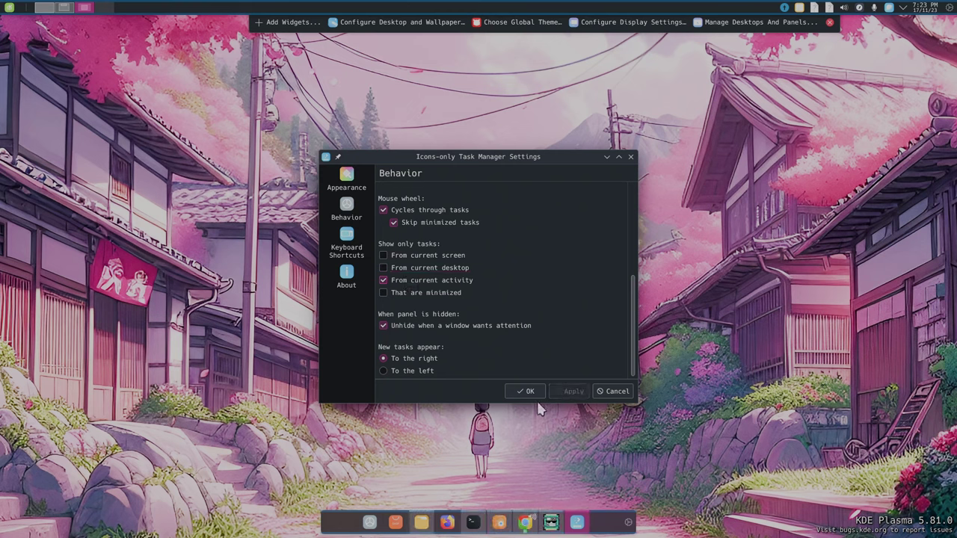
pyautogui.click(525, 389)
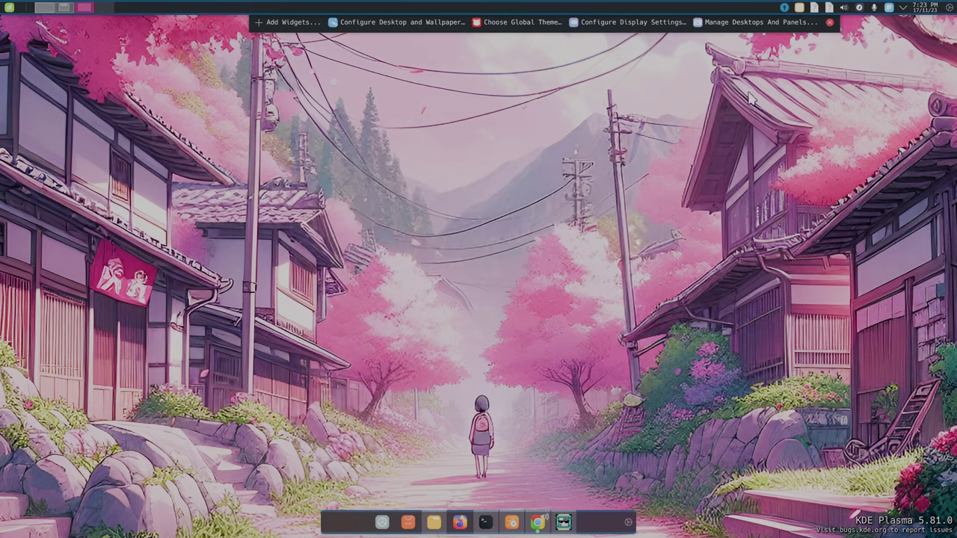
pyautogui.click(832, 22)
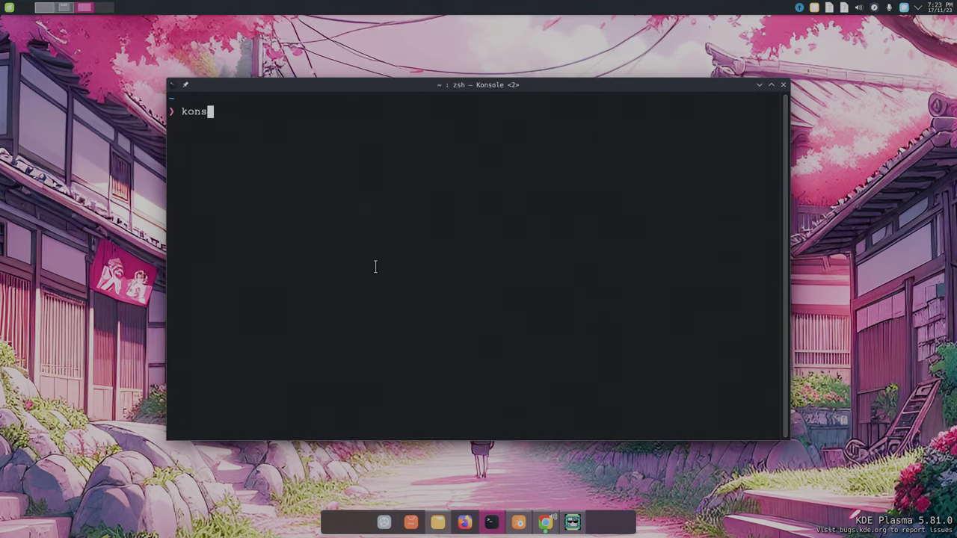
# List the saved konsave profiles with 'konsave -l'
pyautogui.press('Tab')
pyautogui.press('Tab')
pyautogui.press('Return')
pyautogui.write('-l')
pyautogui.press('Return')
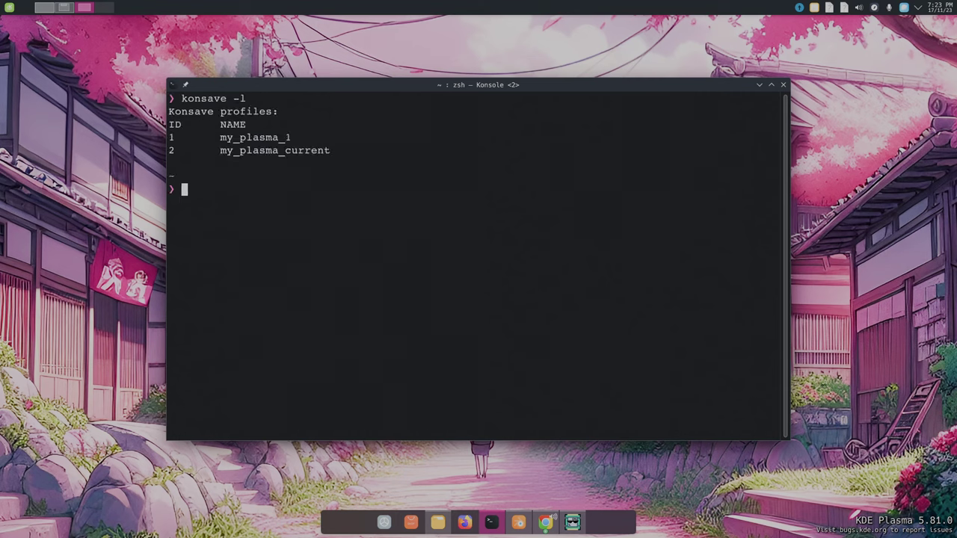
# Apply the saved profile with 'konsave -a my_plasma_current'
pyautogui.write('konsa')
pyautogui.press('Tab')
pyautogui.write('-a my_p')
pyautogui.press('Right')
pyautogui.press('Return')
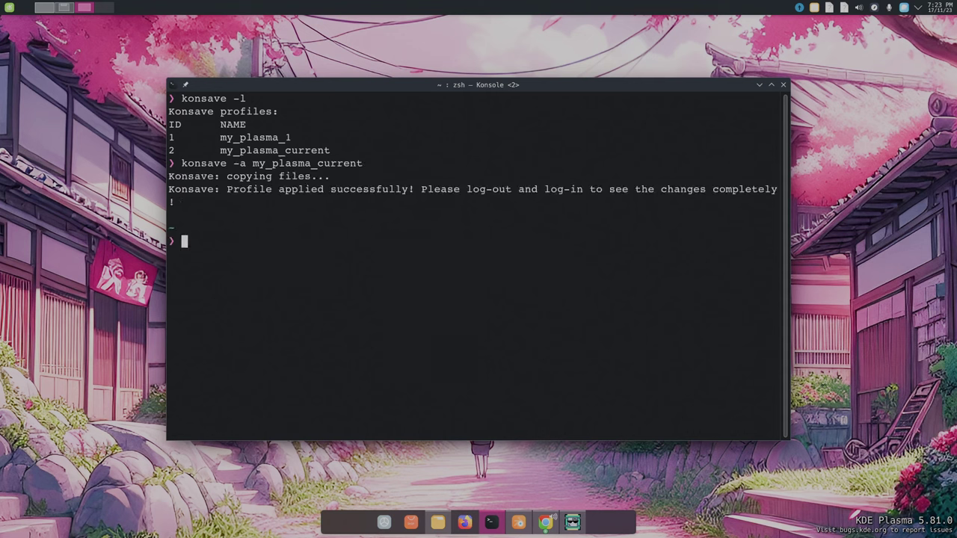
# Restart the Plasma shell via KRunner, close Konsole, and open the Overview
pyautogui.hotkey('alt', 'space')
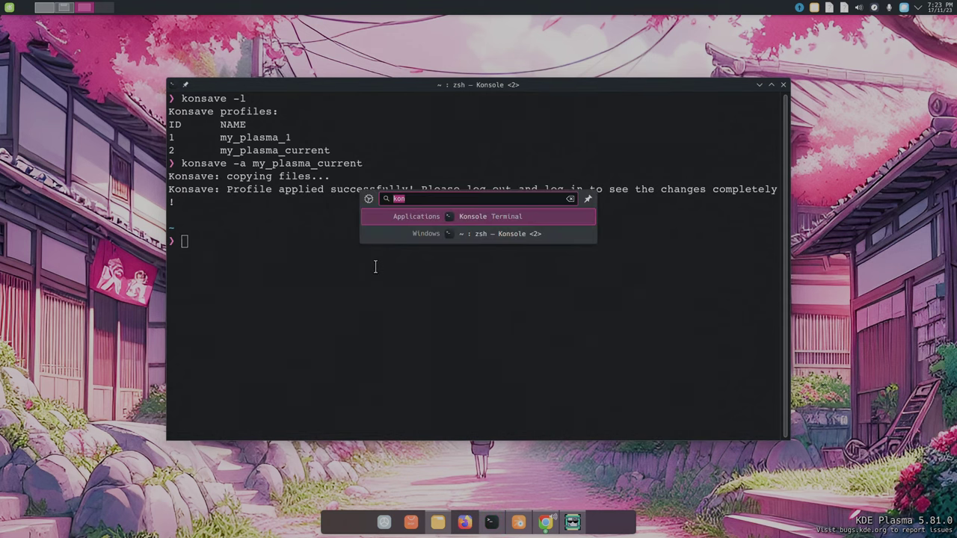
pyautogui.write('plasmashell')
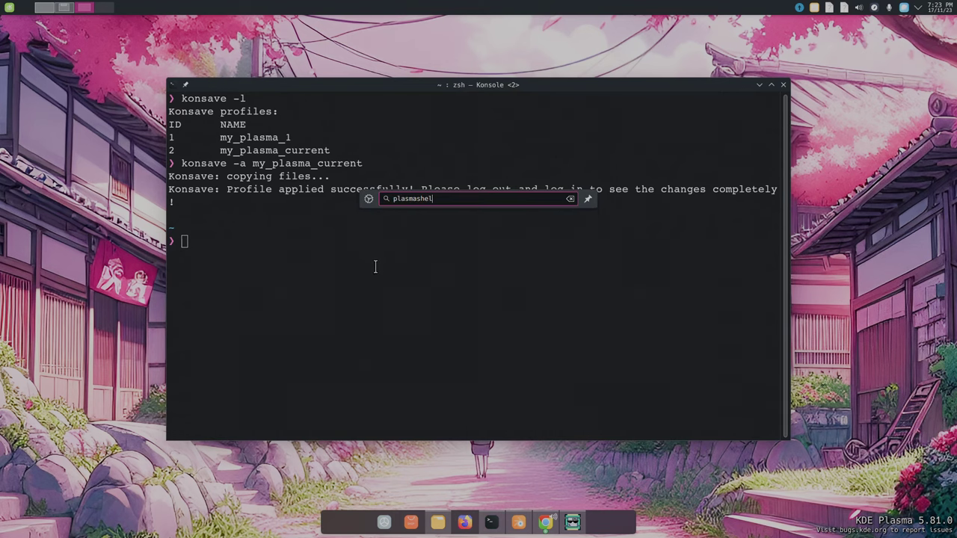
pyautogui.write(' -replace')
pyautogui.press('Return')
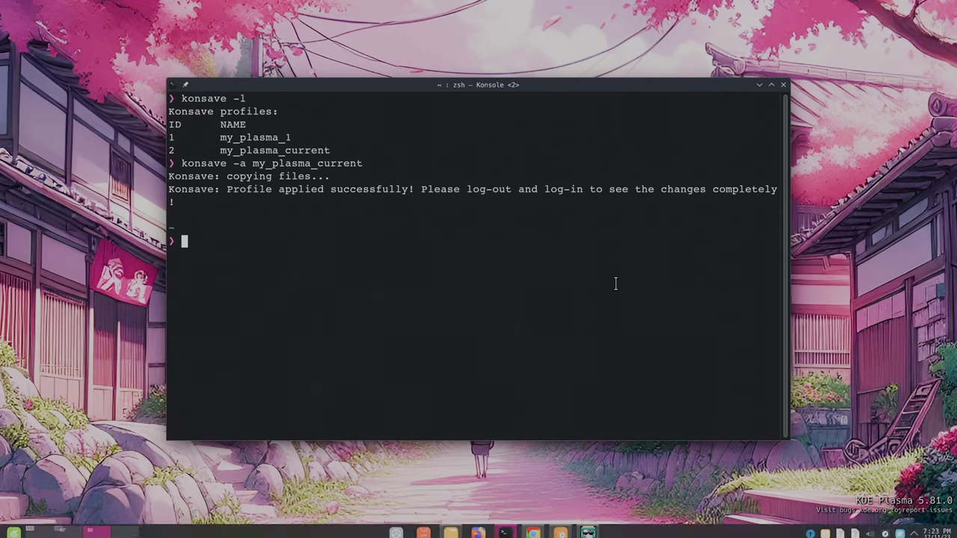
pyautogui.click(783, 84)
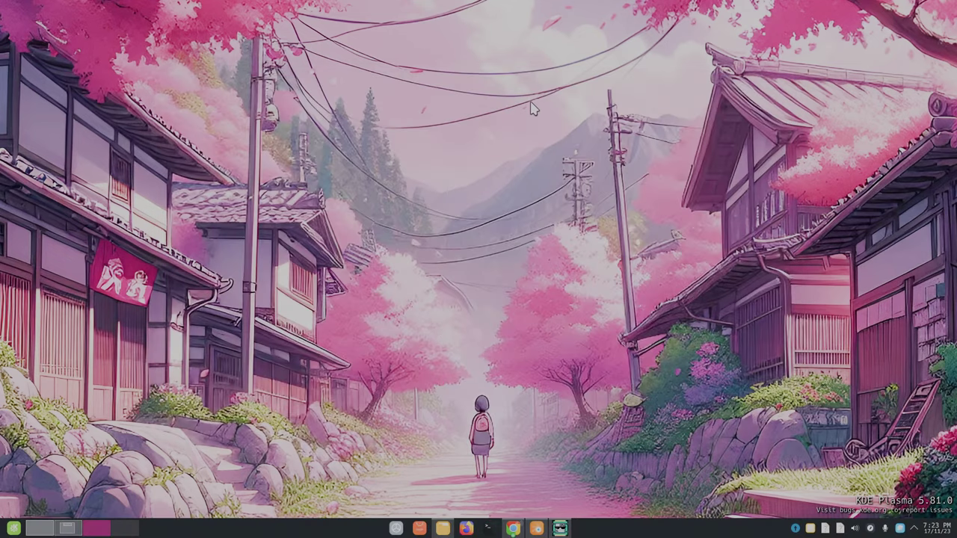
pyautogui.press('super+w')
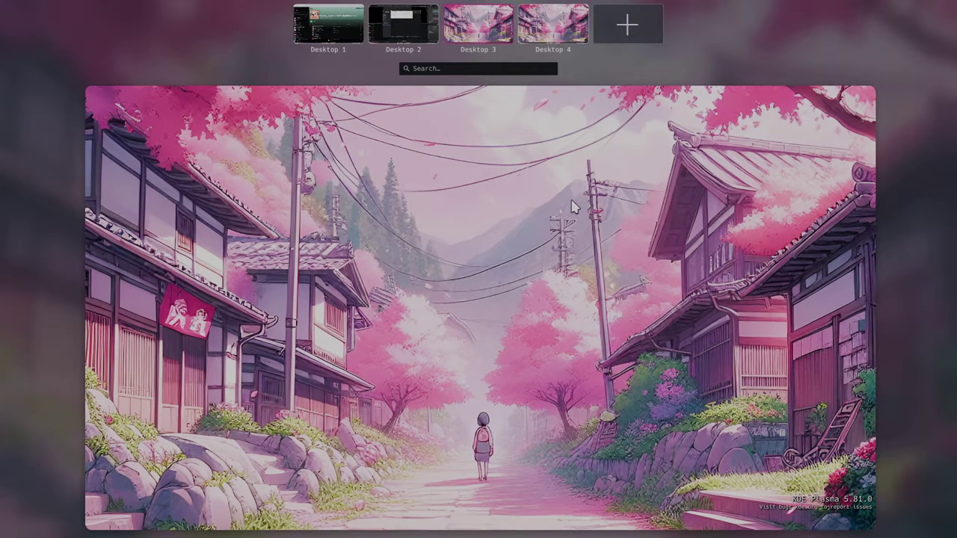